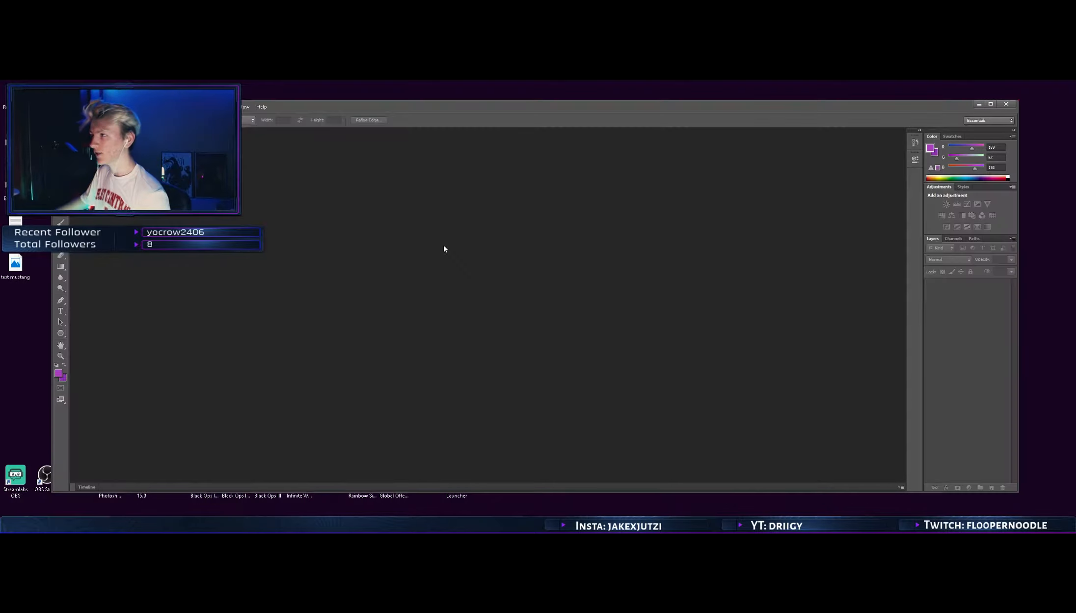
Start a new document to bring up its size and naming settings
drag(417, 107, 562, 101)
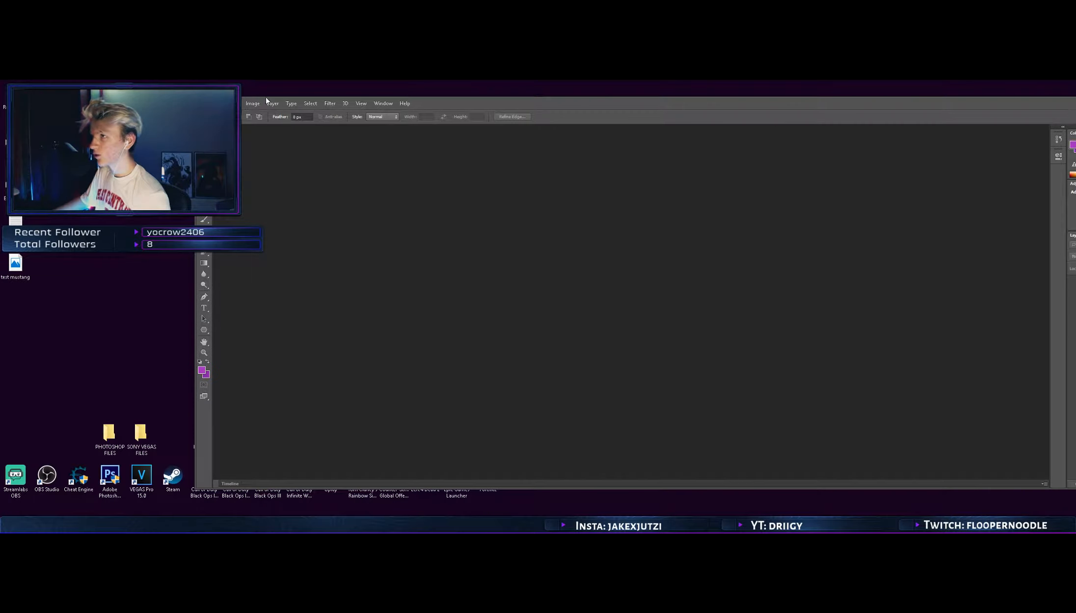
click(219, 103)
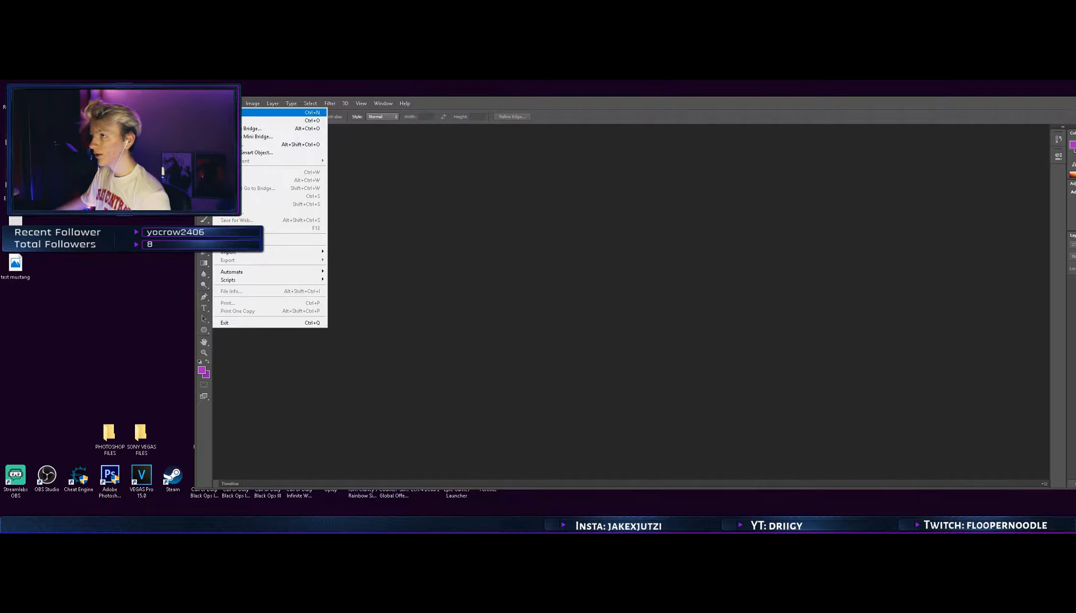
click(228, 112)
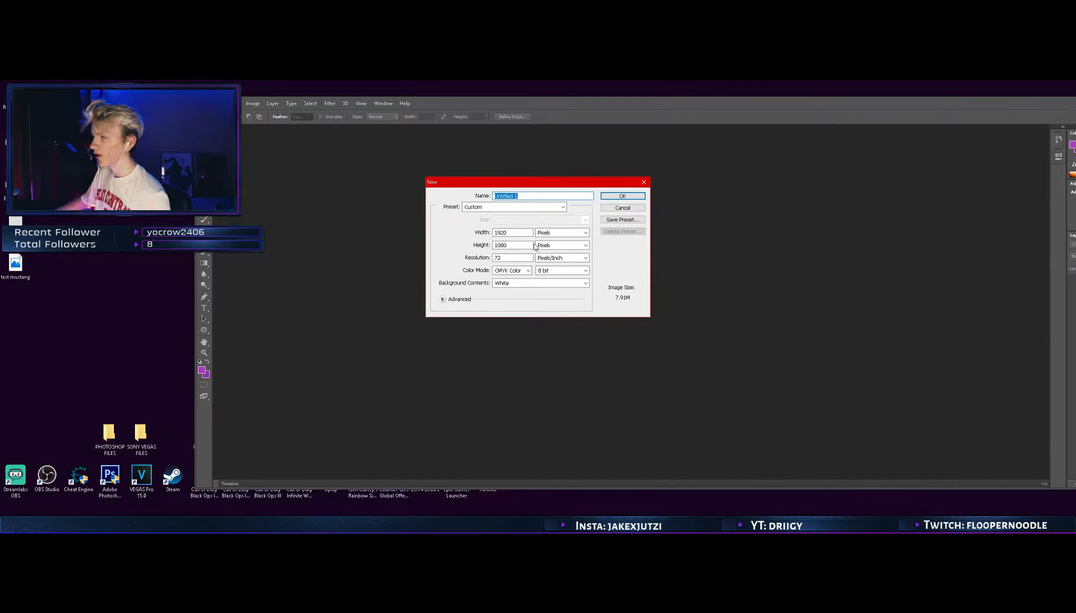
Look up the monitor's resolution in the Windows display settings and close them again
click(172, 323)
right_click(172, 323)
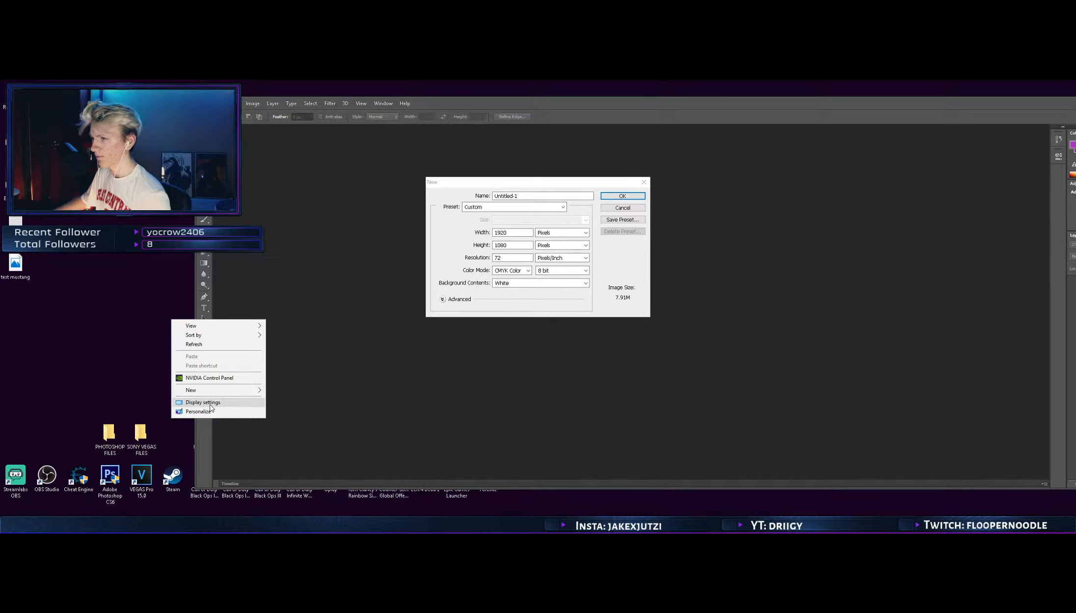
click(197, 403)
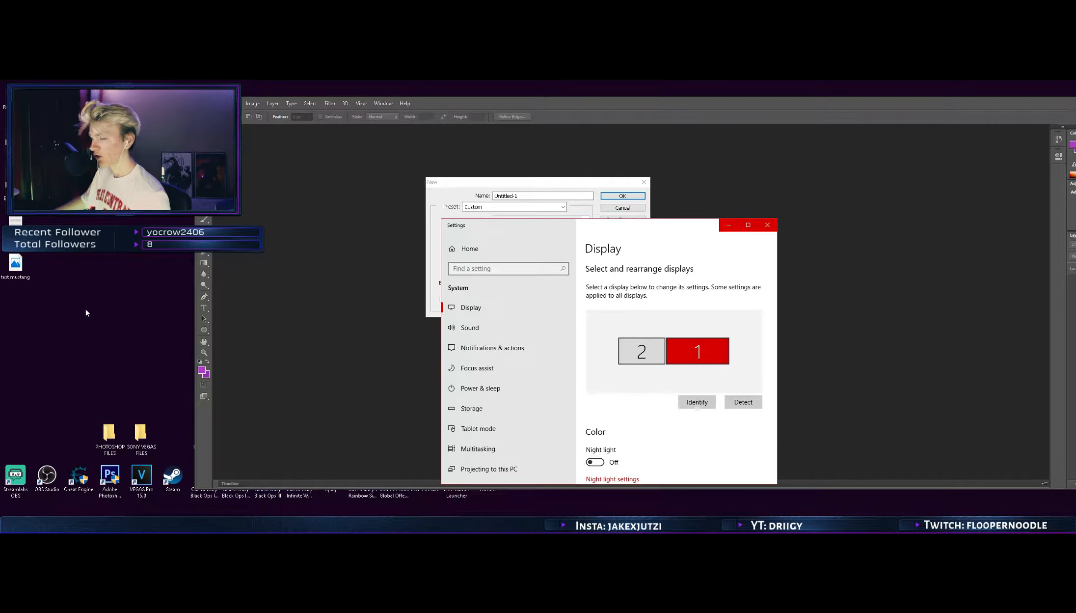
scroll(708, 442, down, 3)
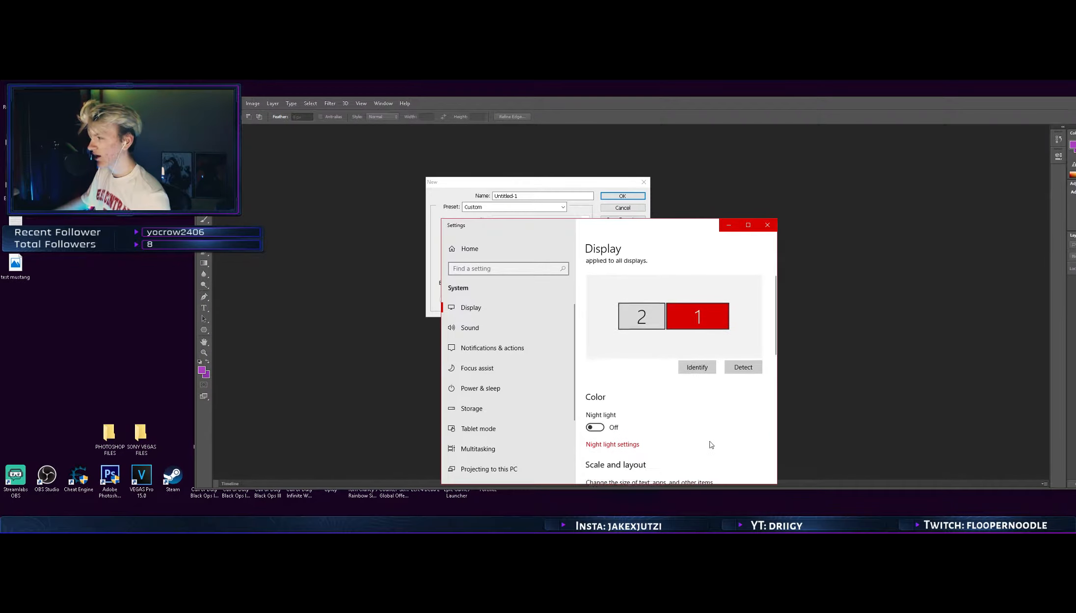
scroll(727, 412, down, 1)
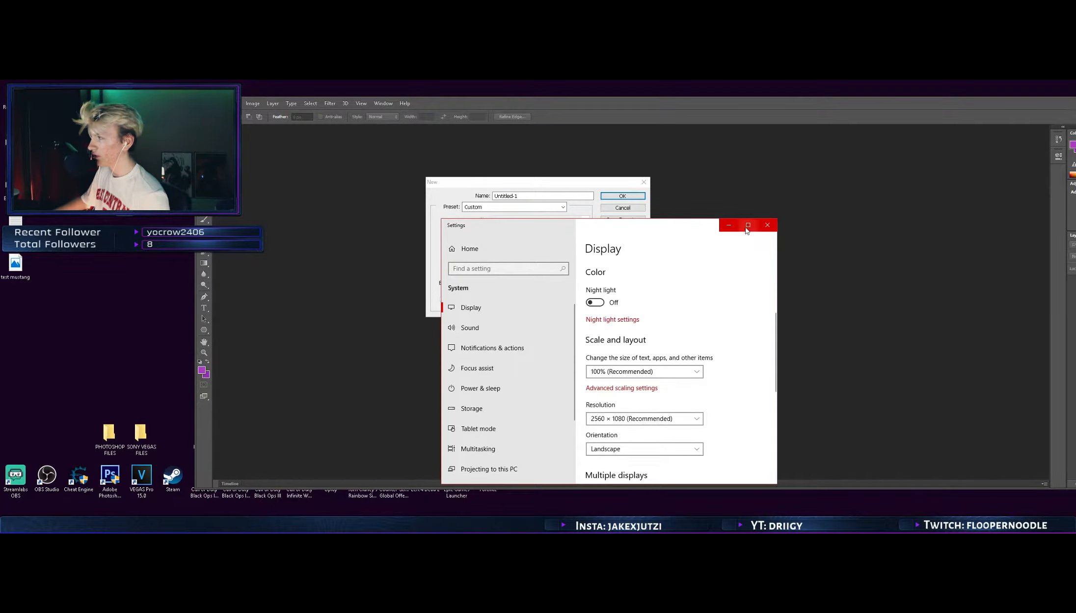
click(769, 225)
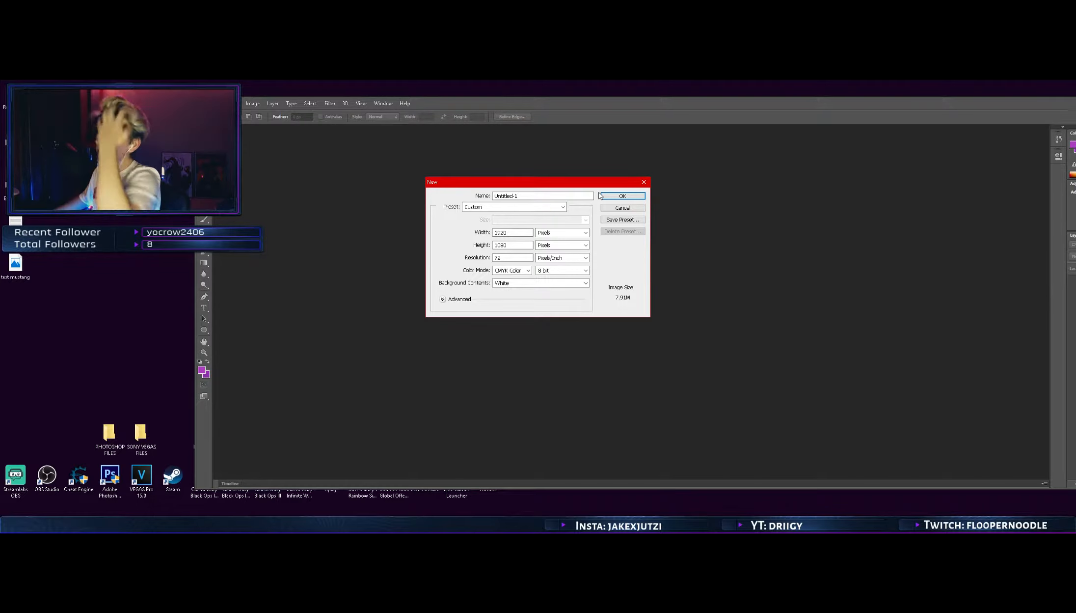
Create the document with a width of 2560 pixels and the name "test wall"
double_click(518, 231)
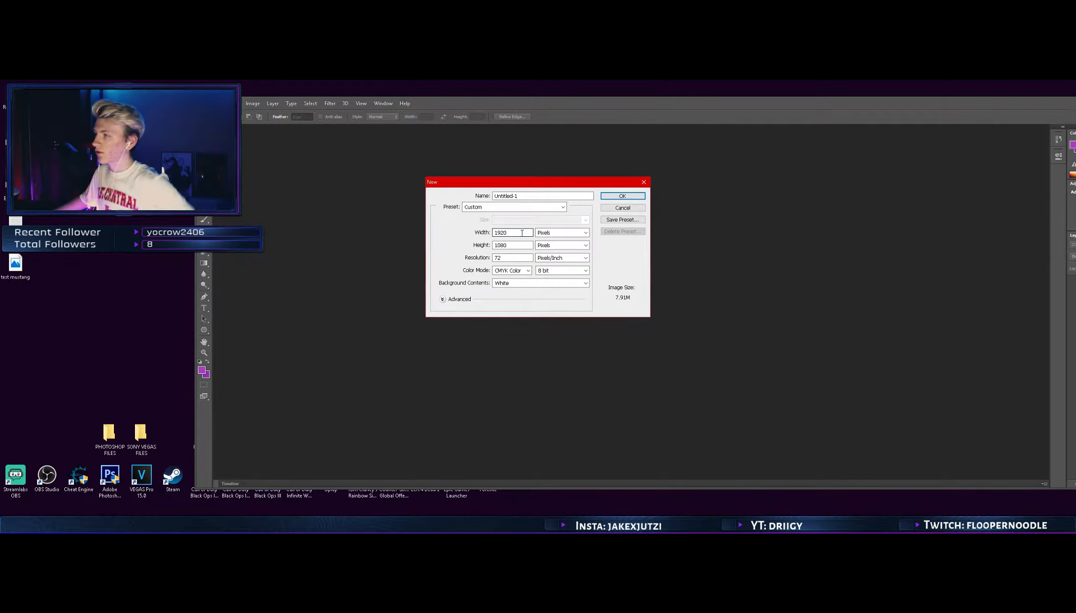
text(2560)
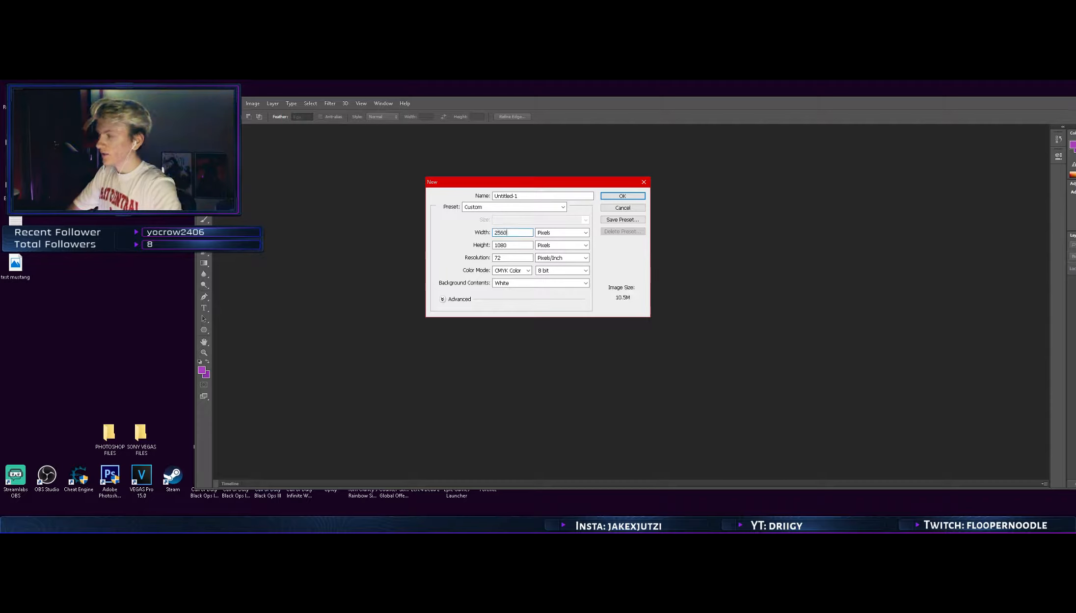
key(Tab)
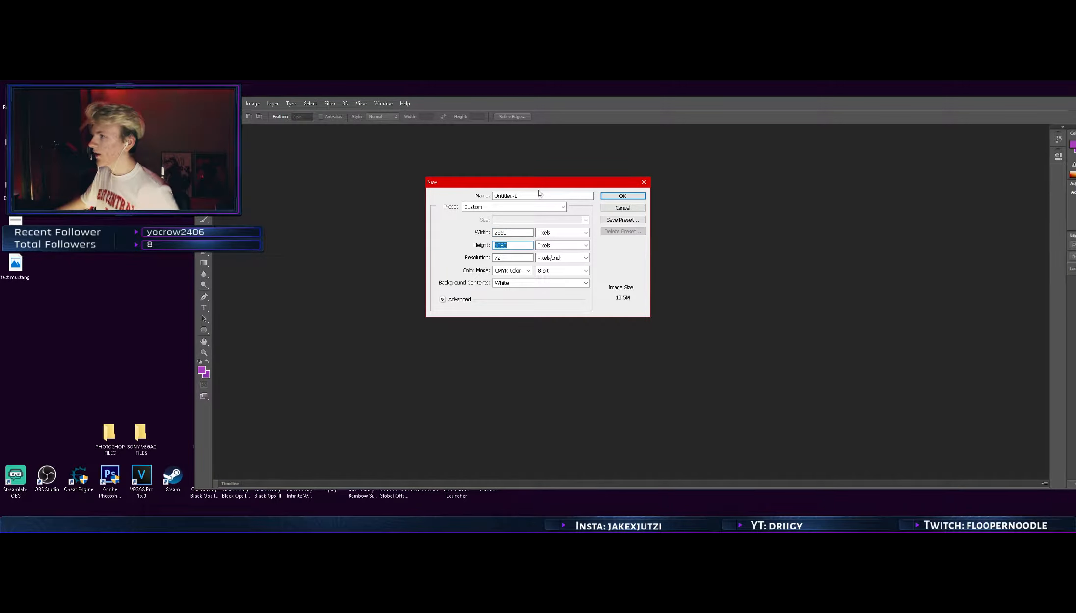
click(494, 196)
text(test ww)
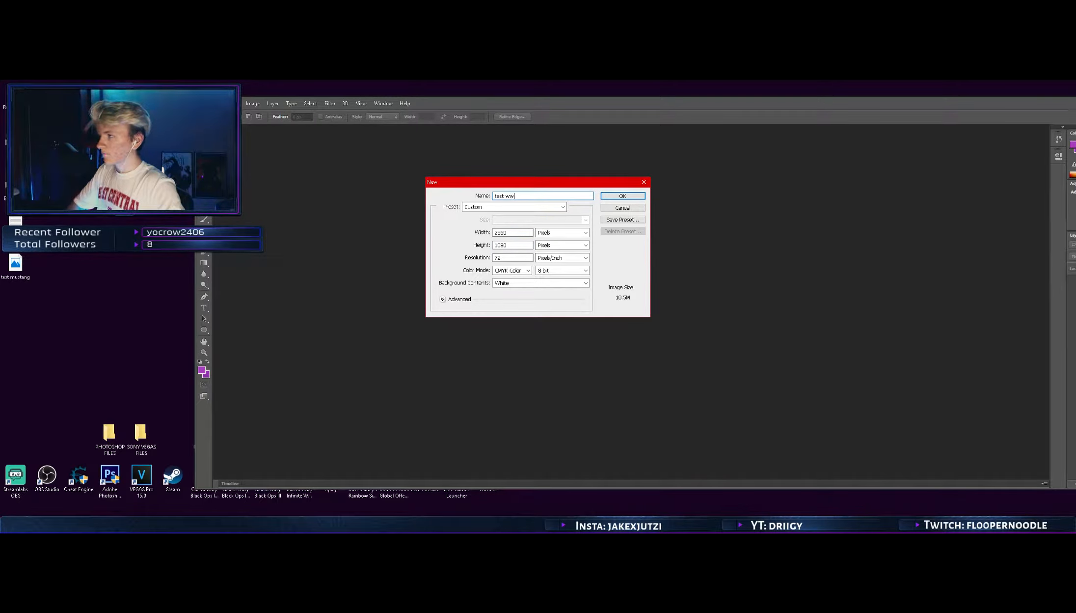
key(BackSpace)
text(all)
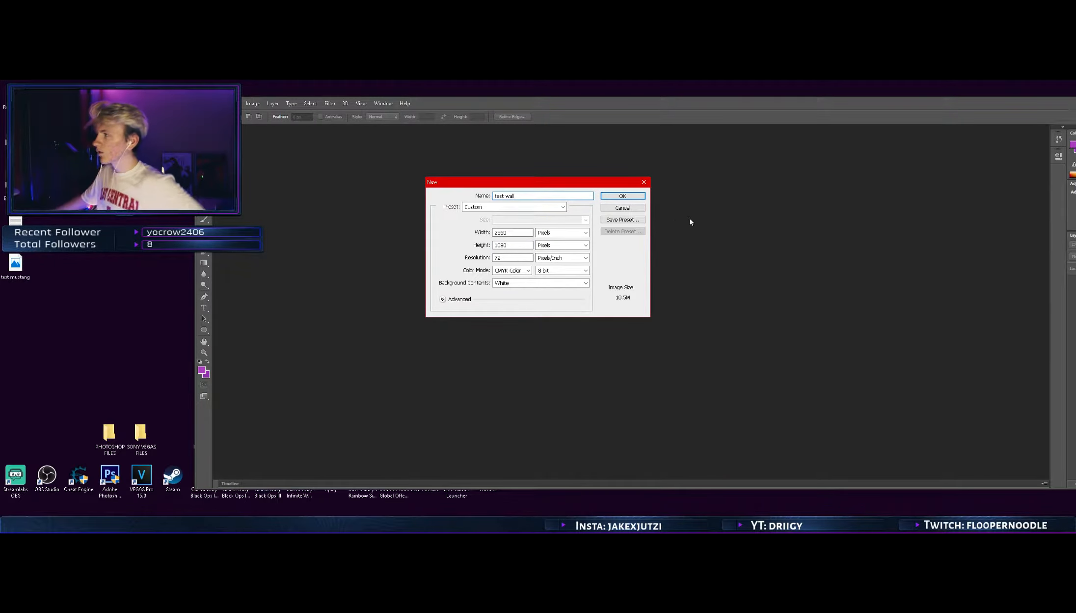
click(633, 197)
Convert the locked Background layer into a regular layer, accepting the default name and settings
drag(557, 107, 502, 108)
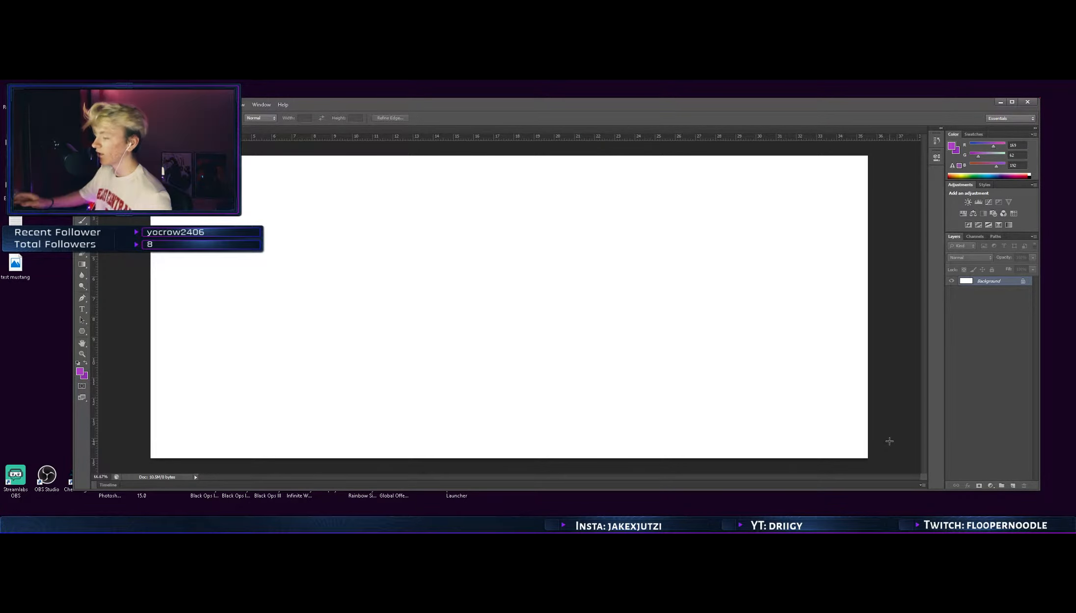
double_click(984, 280)
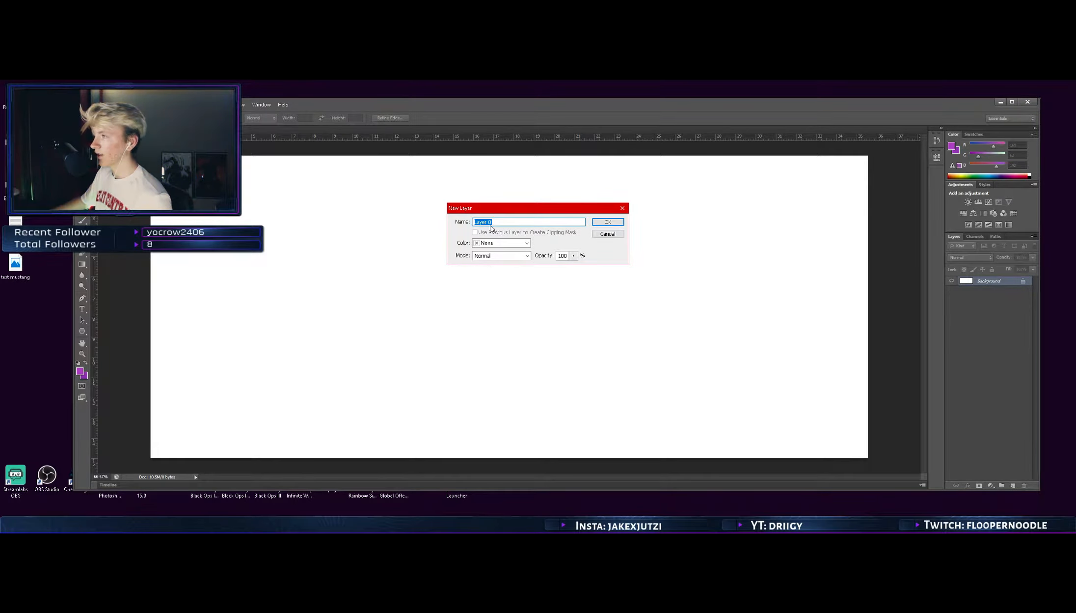
click(604, 224)
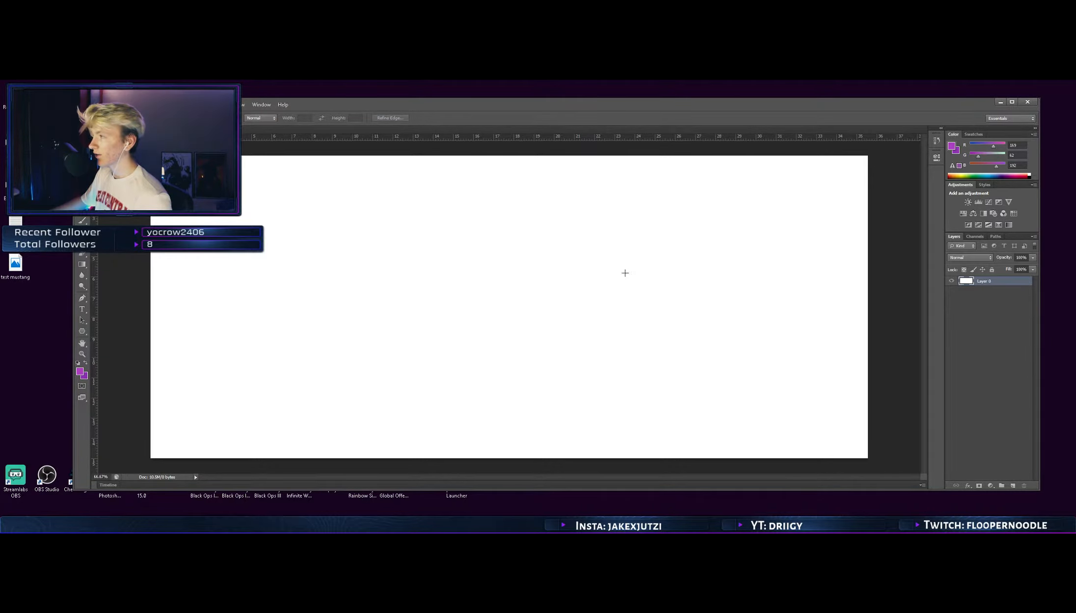
Open the layer's blending options and move the dialog aside so the canvas can be seen
right_click(989, 283)
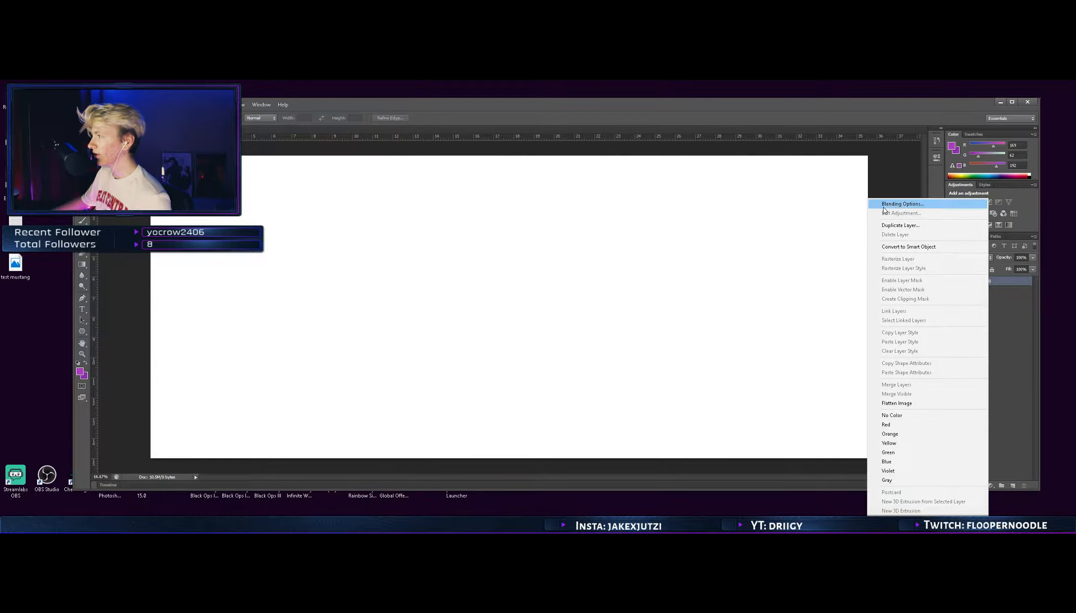
click(925, 206)
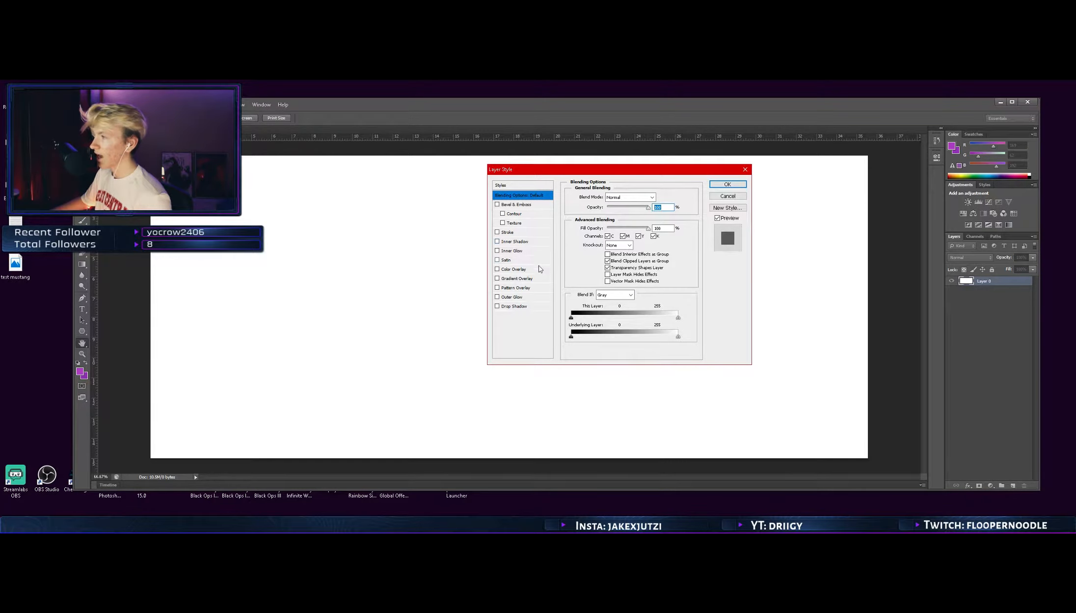
drag(609, 172, 701, 204)
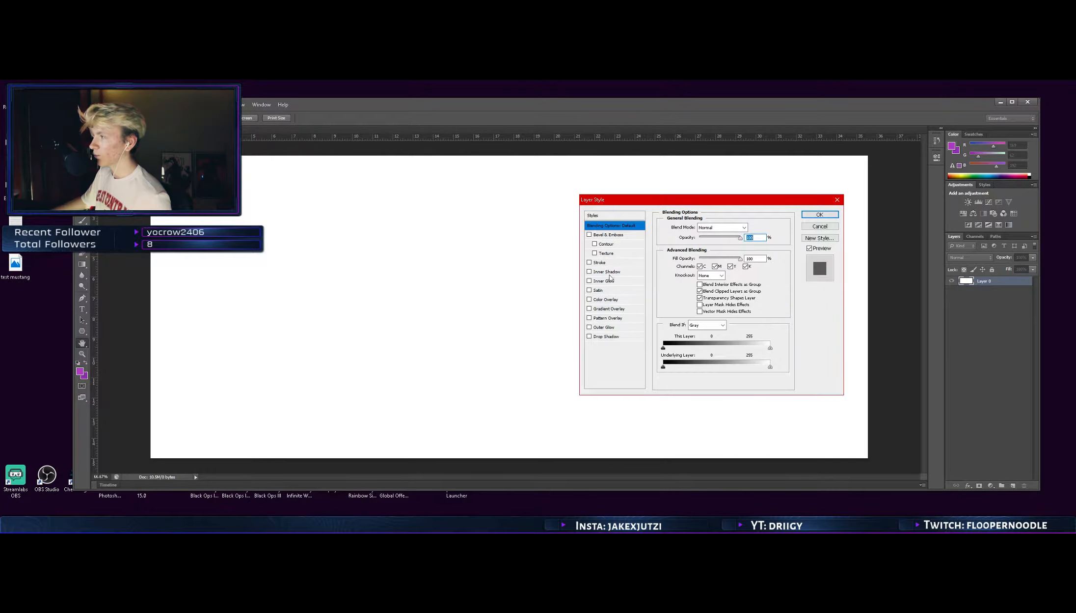
click(604, 301)
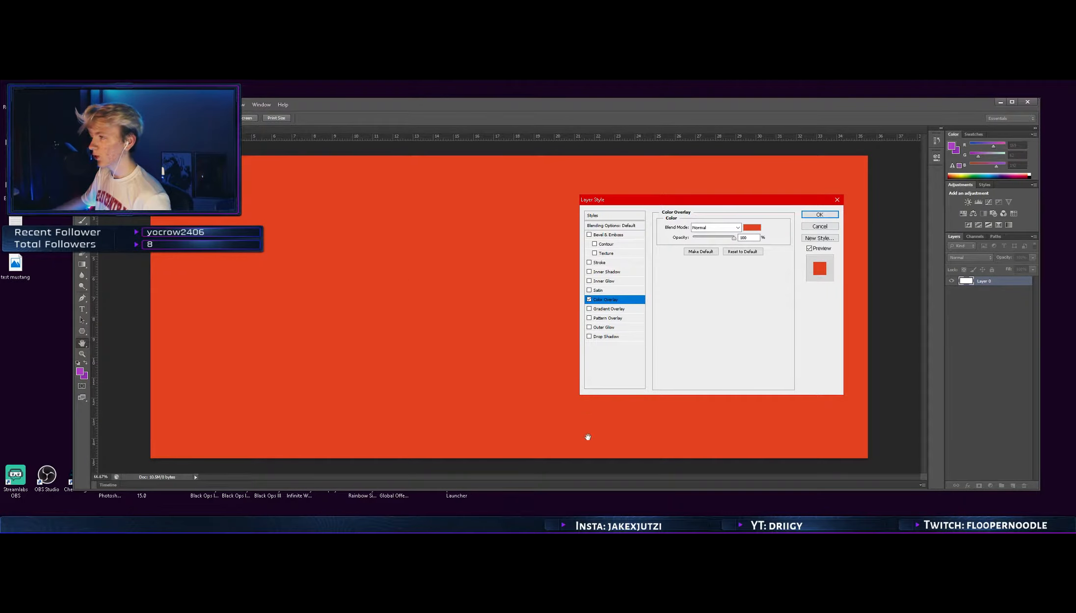
click(747, 229)
click(648, 180)
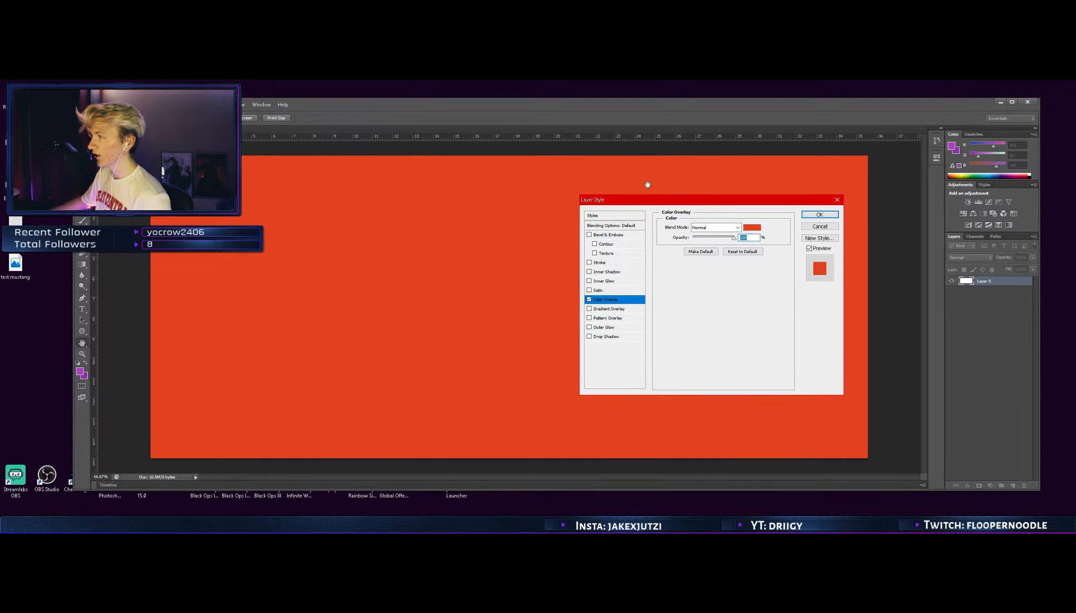
click(589, 299)
Add a black-to-white linear gradient overlay to the layer with a -27° angle and 150% scale
click(596, 308)
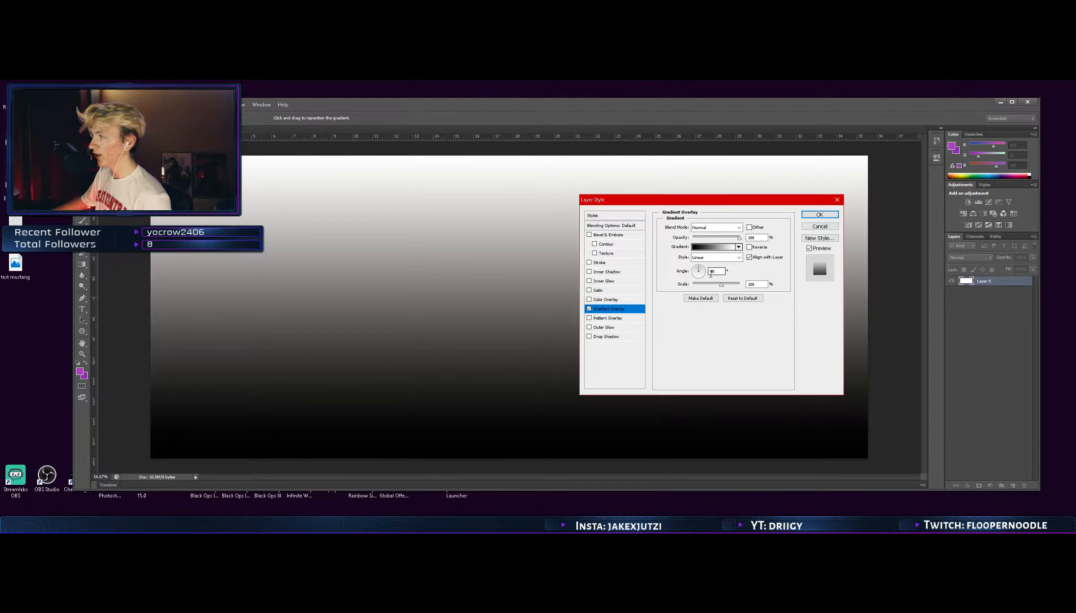
drag(700, 271, 747, 289)
click(706, 276)
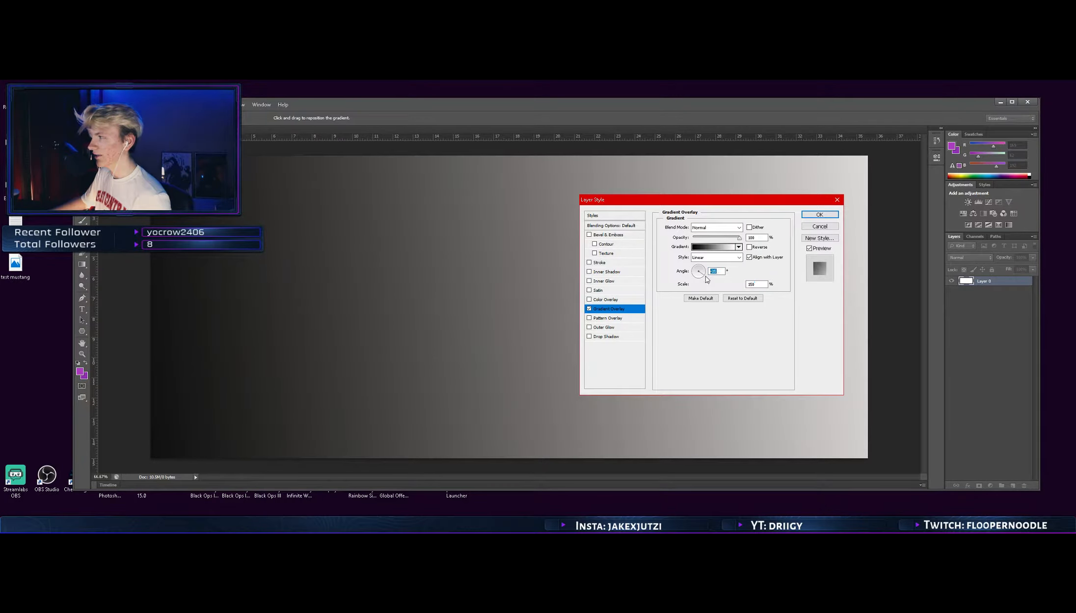
click(705, 276)
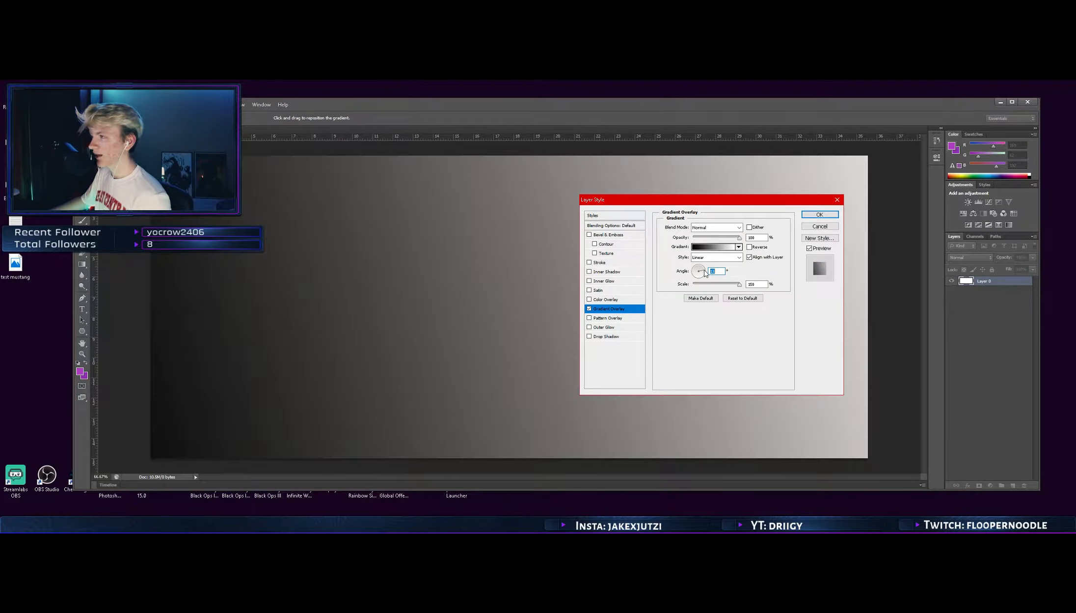
click(705, 276)
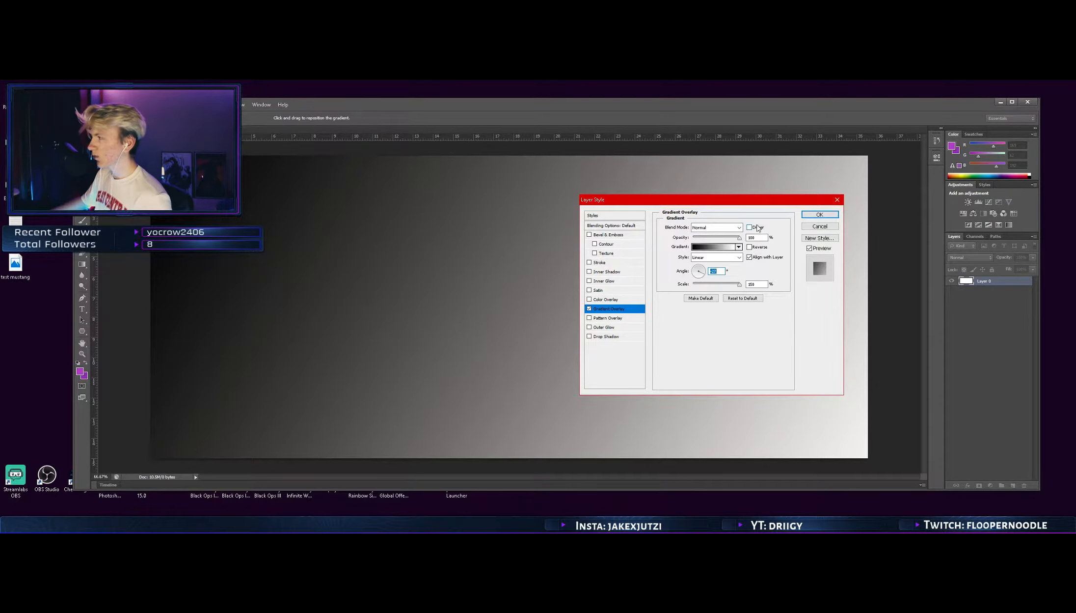
Try the Dissolve, Lighter Color, Color Burn and Multiply blend modes on the gradient overlay and return it to Normal
click(740, 228)
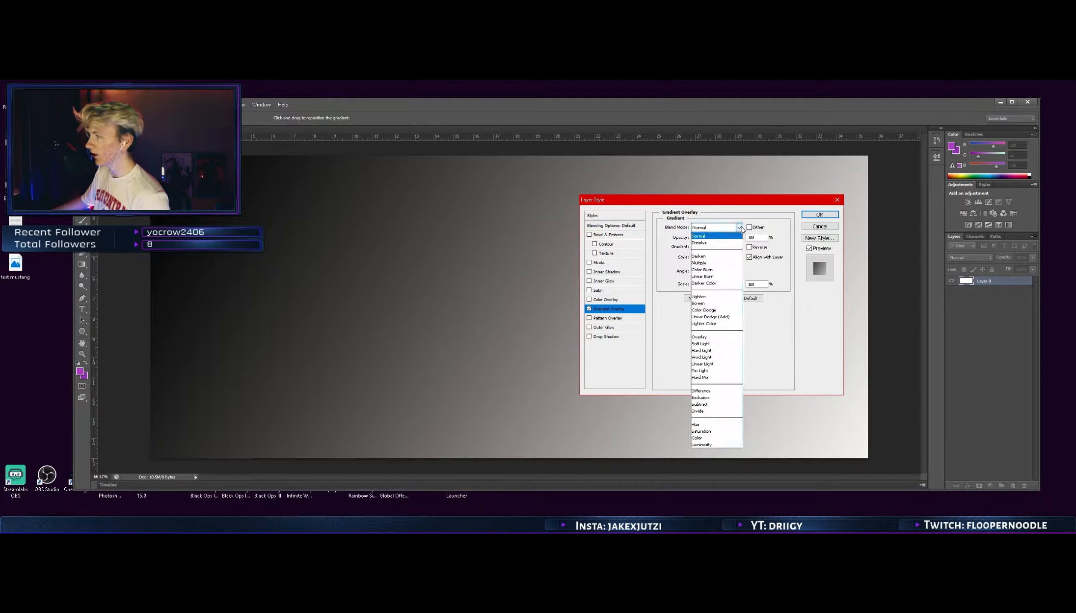
click(736, 242)
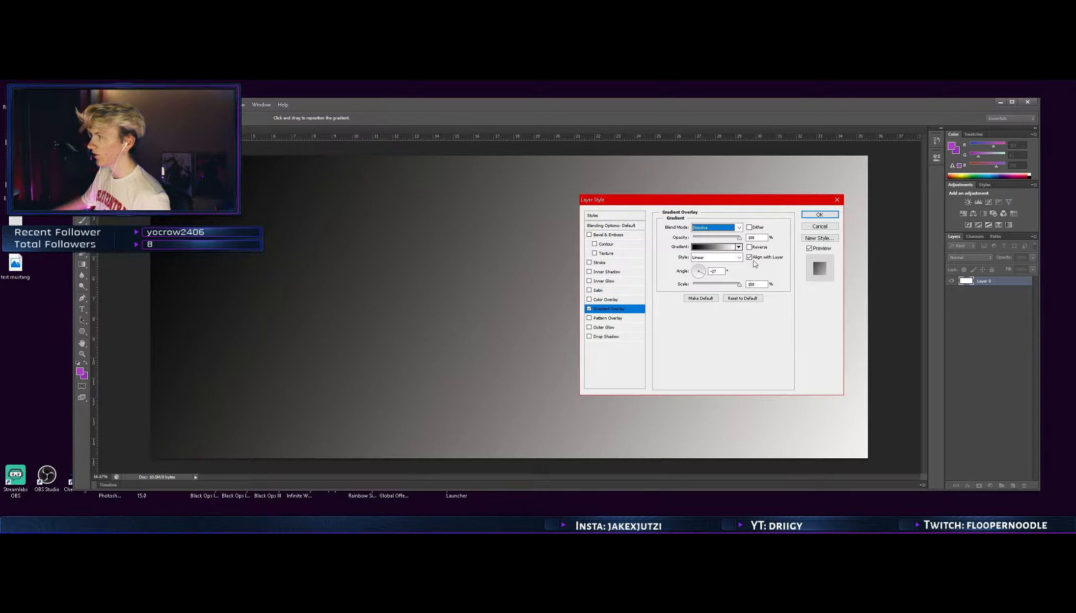
click(749, 227)
click(749, 228)
click(739, 228)
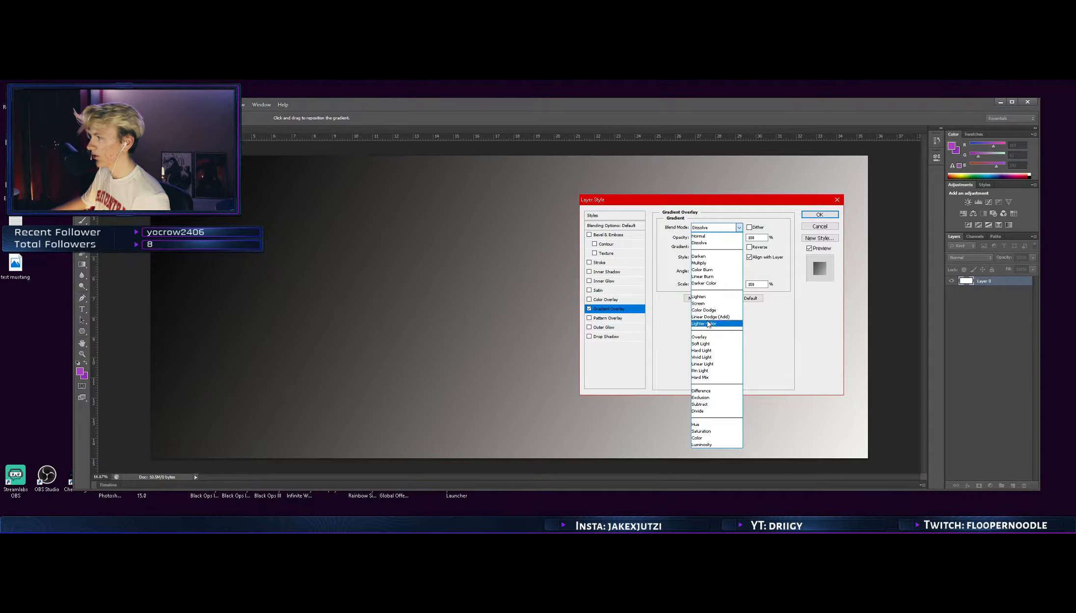
click(708, 324)
click(739, 227)
click(728, 270)
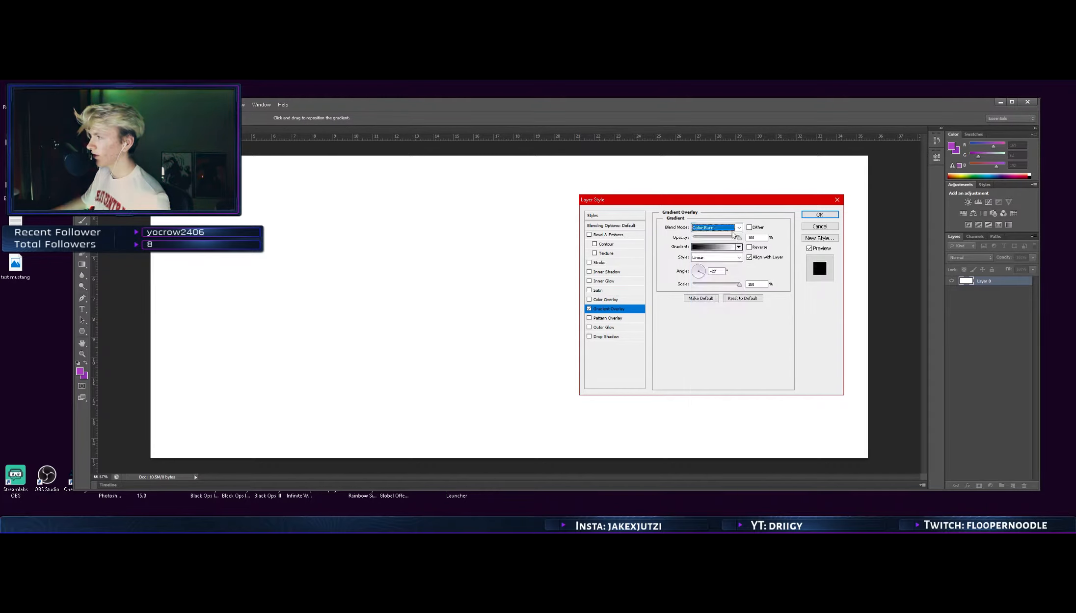
click(739, 227)
click(712, 263)
click(739, 227)
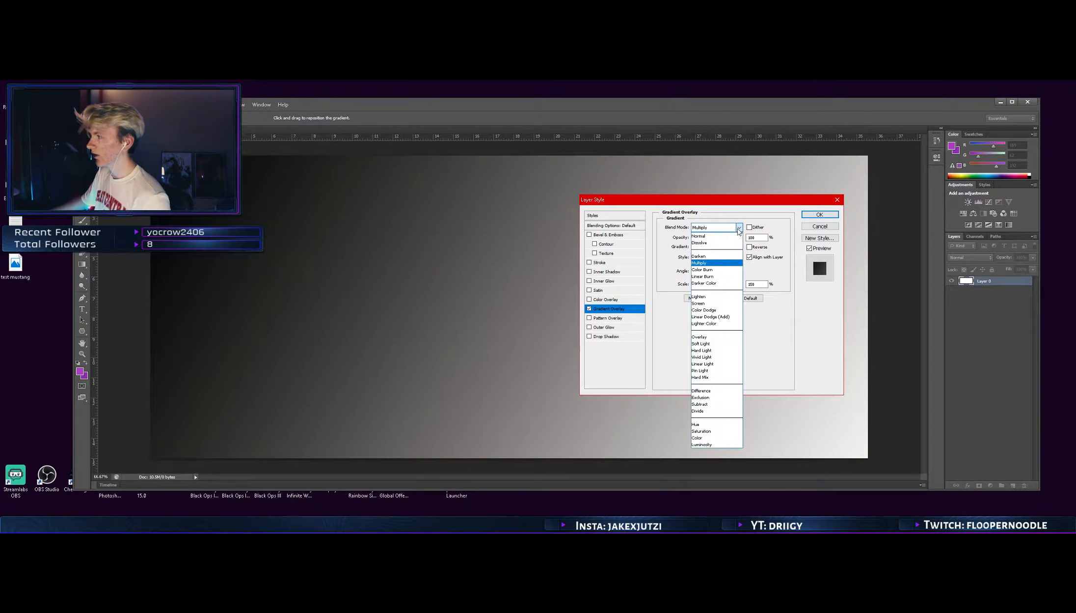
click(712, 237)
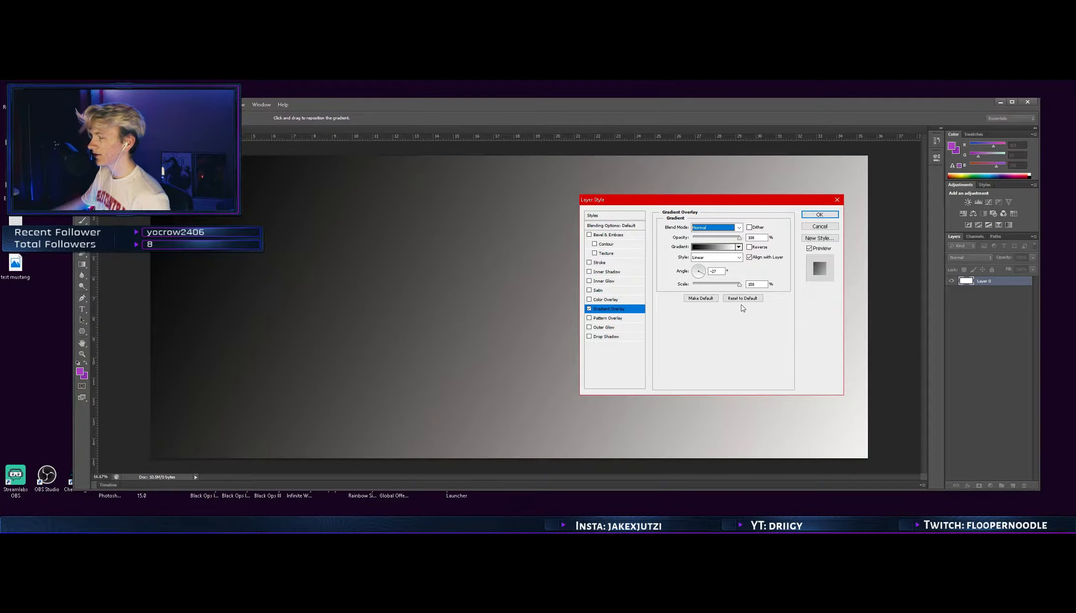
Confirm the layer style to apply the gradient overlay
click(828, 215)
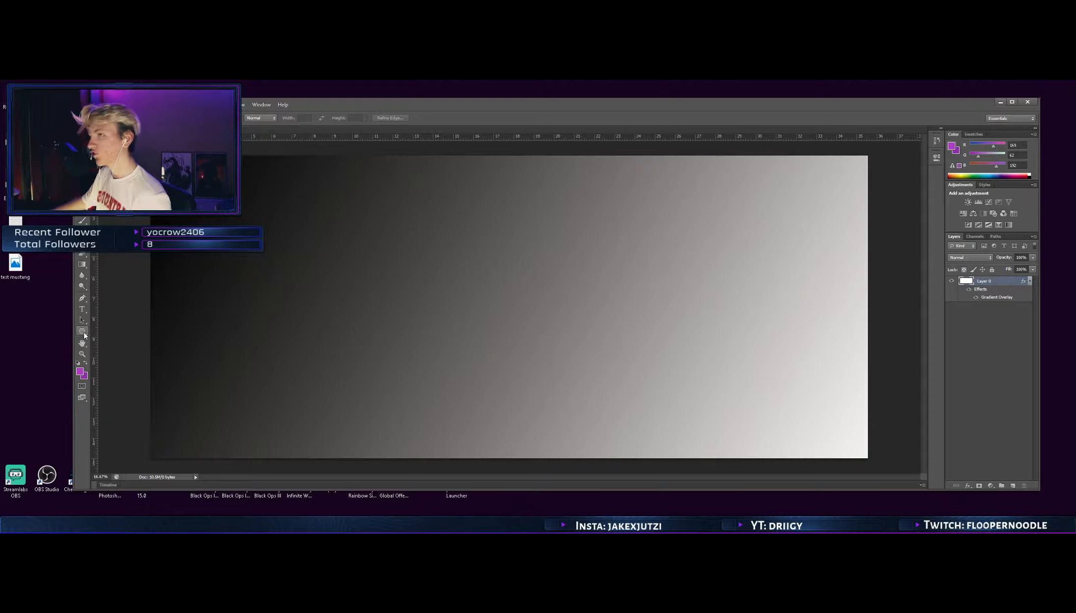
Draw a black three-sided polygon about 442 px wide and 384 px high near the canvas's upper edge, left of centre
click(82, 331)
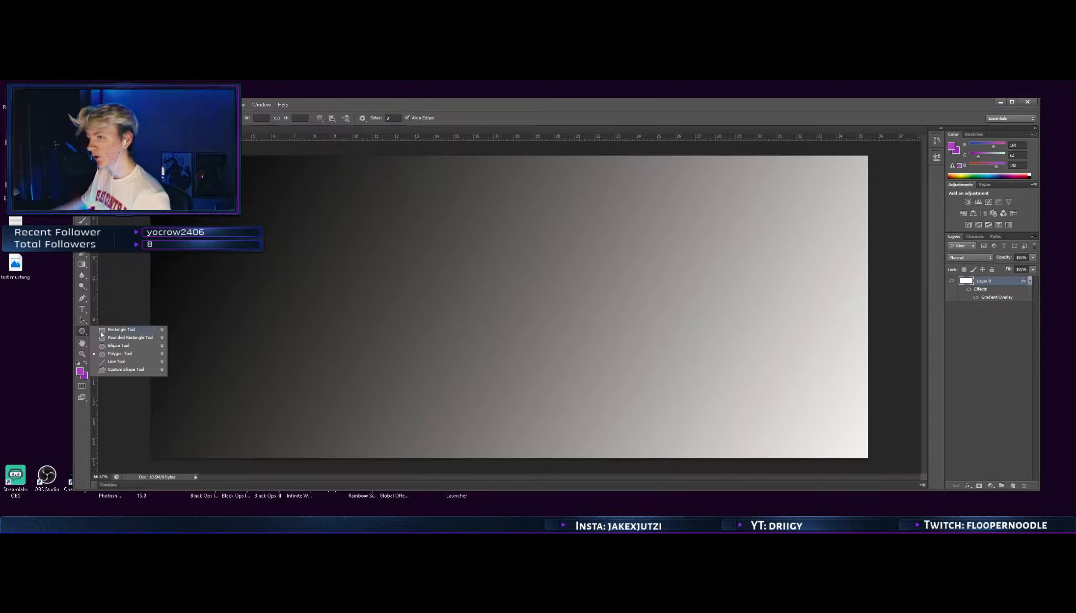
click(114, 354)
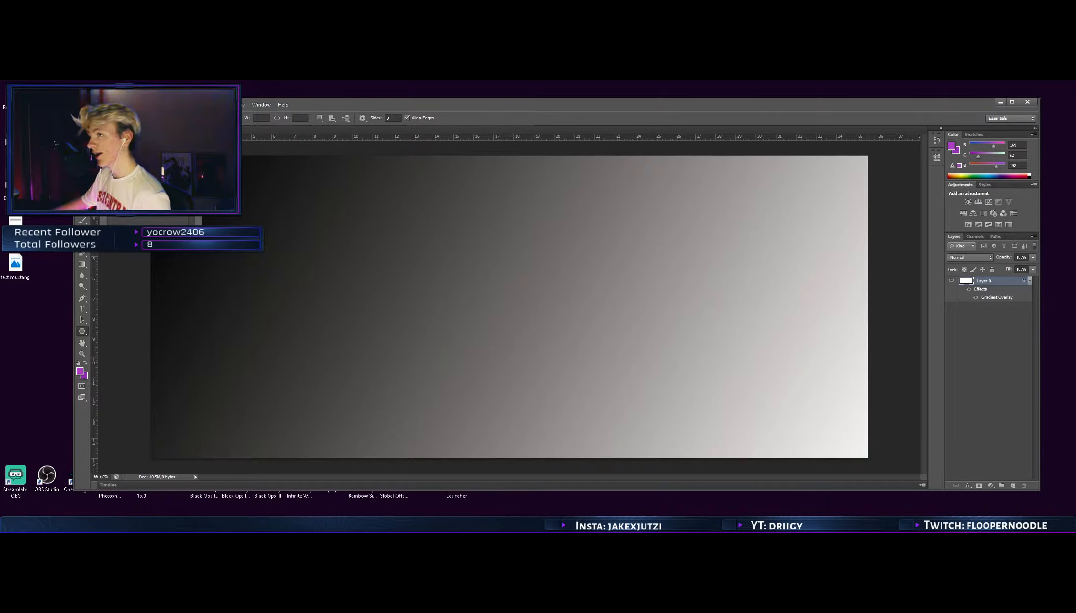
click(227, 118)
click(227, 117)
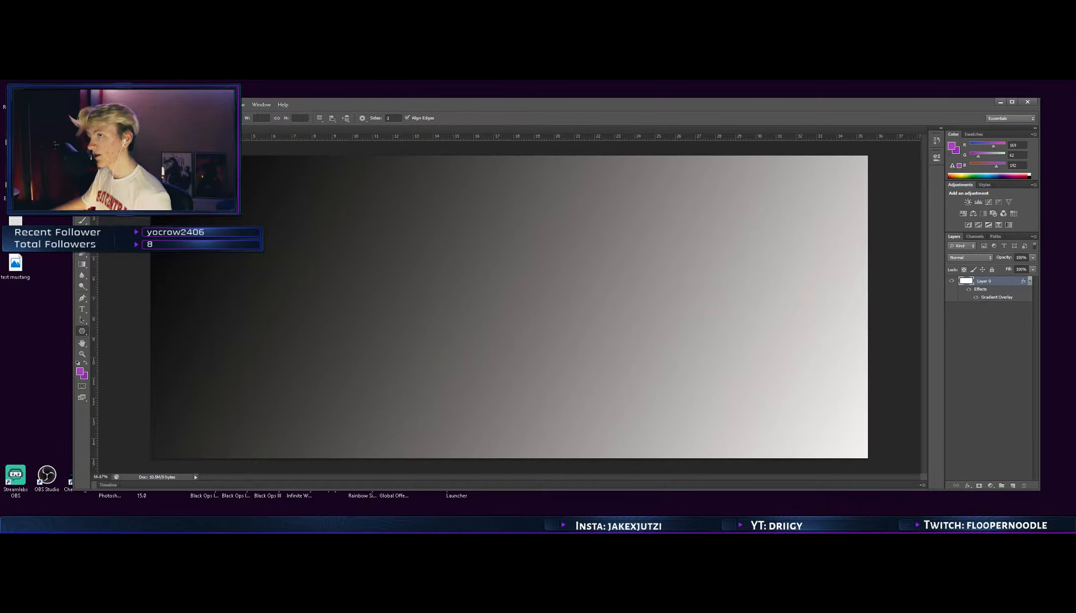
click(374, 121)
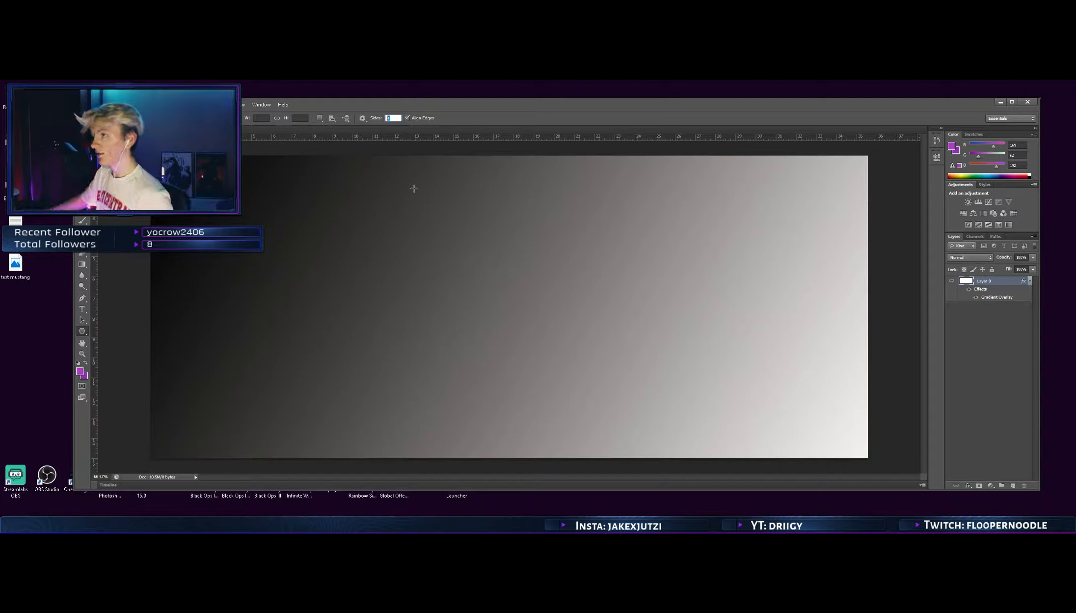
drag(441, 209, 504, 242)
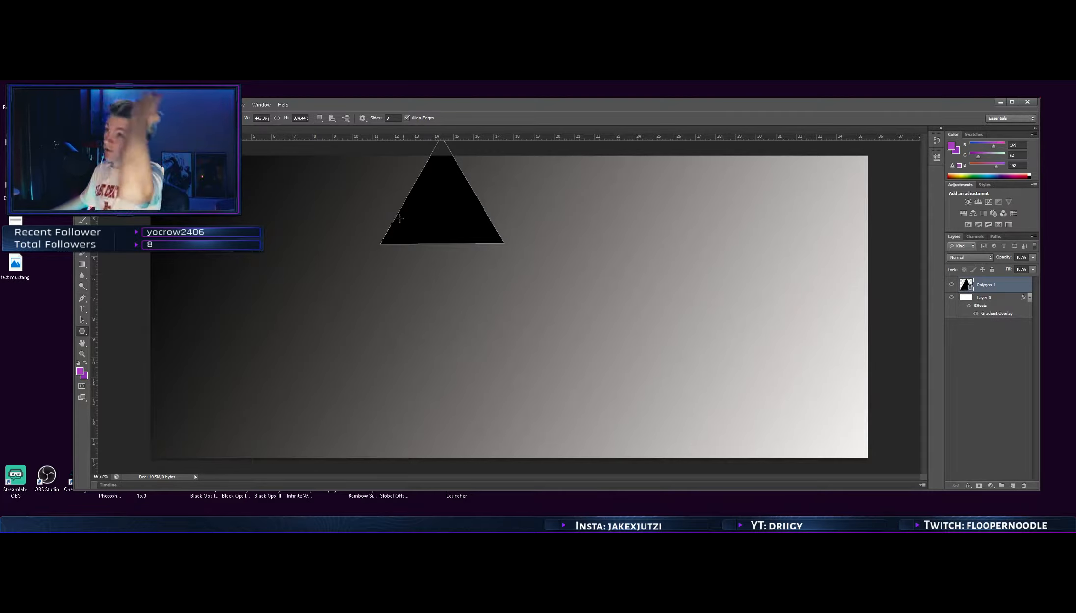
Move the triangle down to just right of the canvas centre and rotate it about 90° so it points right
key(v)
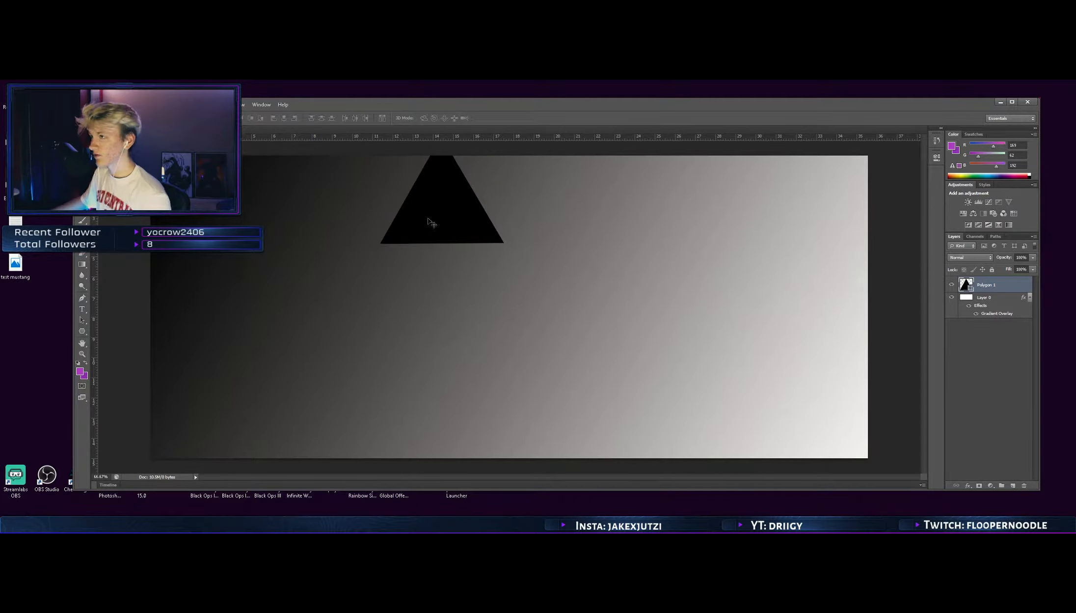
drag(430, 216, 496, 295)
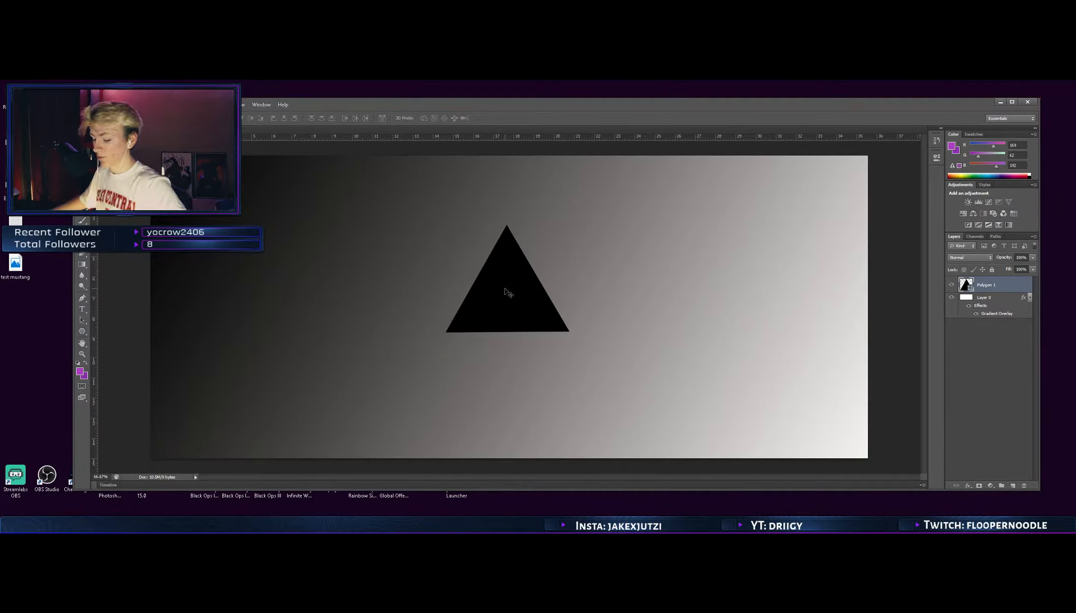
key(ctrl+t)
drag(581, 217, 569, 340)
drag(485, 252, 566, 253)
drag(655, 212, 656, 211)
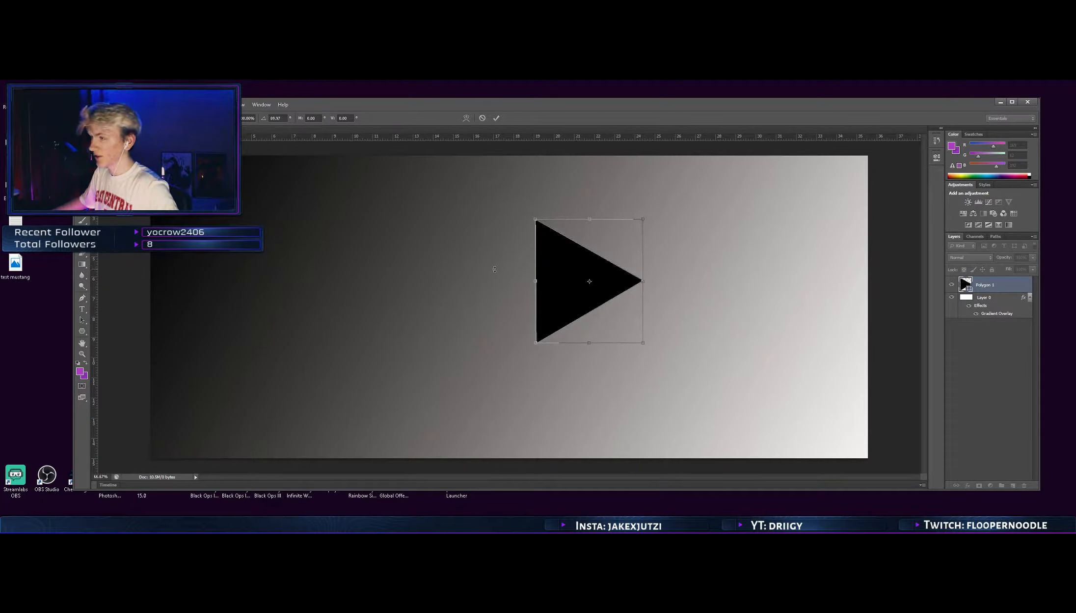
click(496, 118)
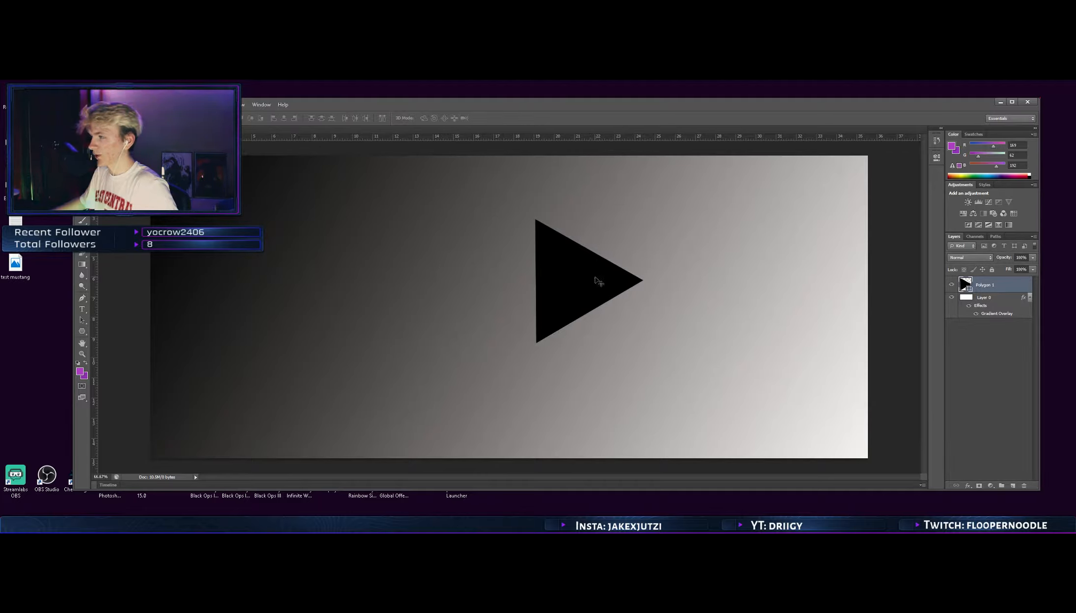
Duplicate the triangle, rotate the copy to point left, and set it back to back with the original, leaving a narrow gap
drag(586, 279, 448, 288)
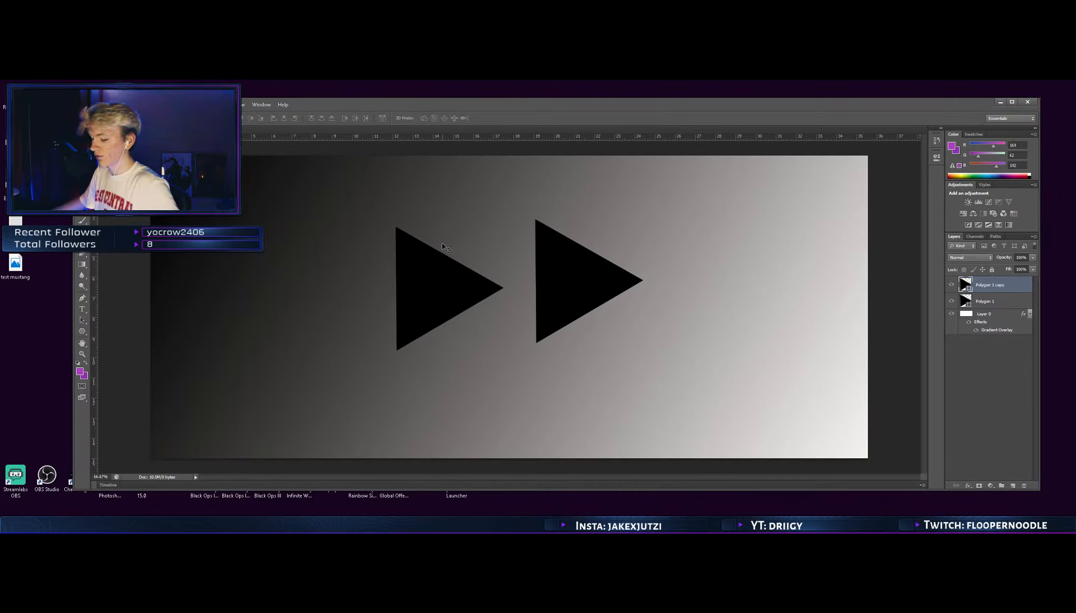
key(ctrl+t)
drag(510, 216, 429, 318)
drag(482, 262, 505, 254)
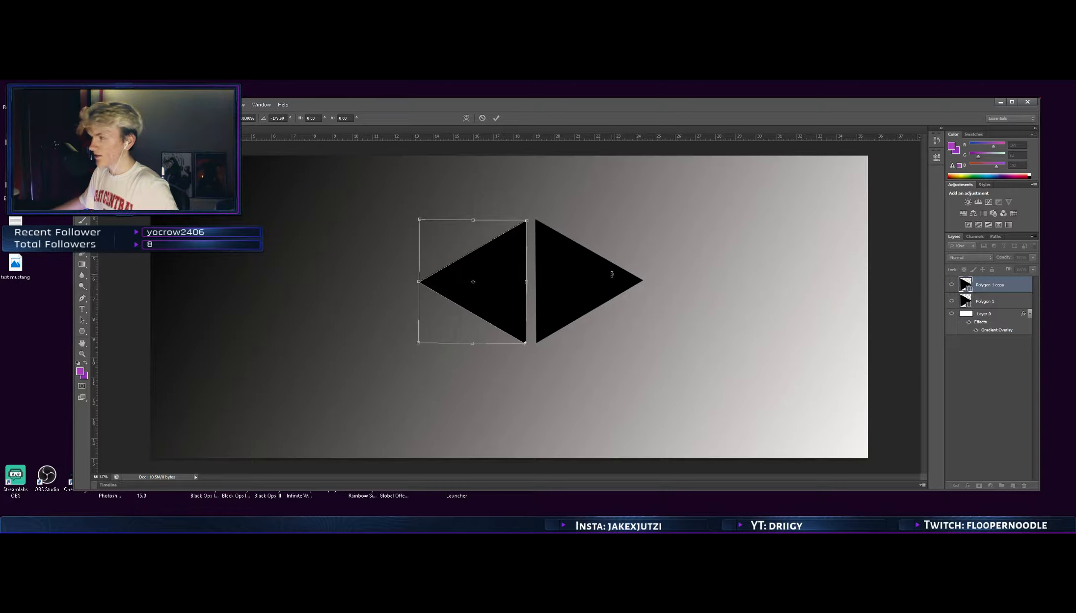
drag(598, 288, 653, 300)
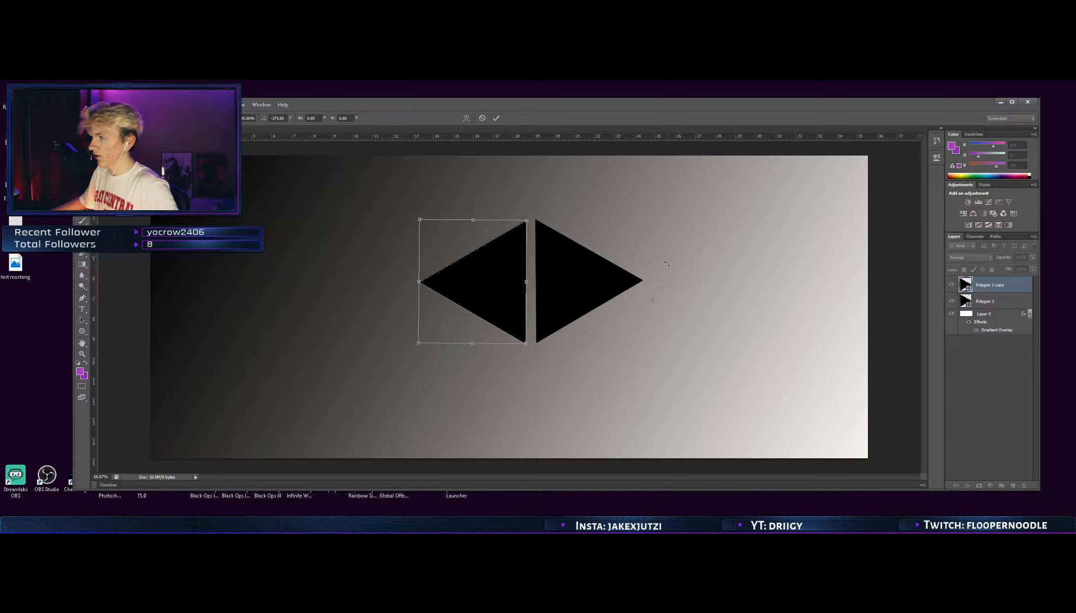
click(497, 118)
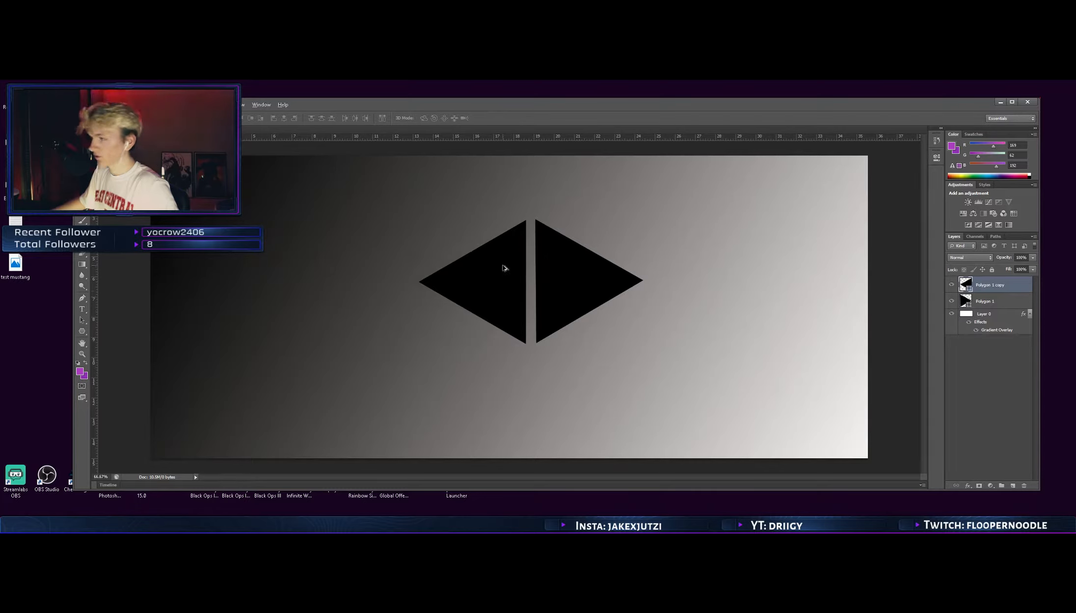
Duplicate the left-pointing triangle, rotate the copy to point right, and fit it above the left-pointing one with a parallel gap
drag(502, 268, 344, 275)
key(ctrl+t)
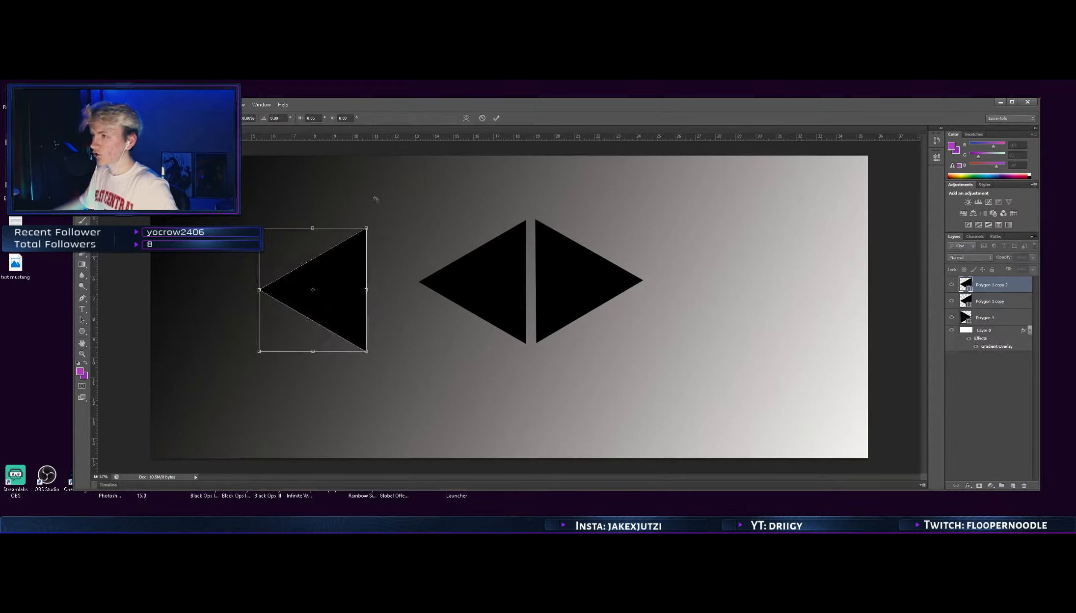
drag(375, 197, 298, 351)
drag(289, 278, 448, 201)
drag(512, 184, 524, 220)
drag(456, 203, 470, 199)
drag(404, 252, 404, 266)
drag(449, 239, 444, 244)
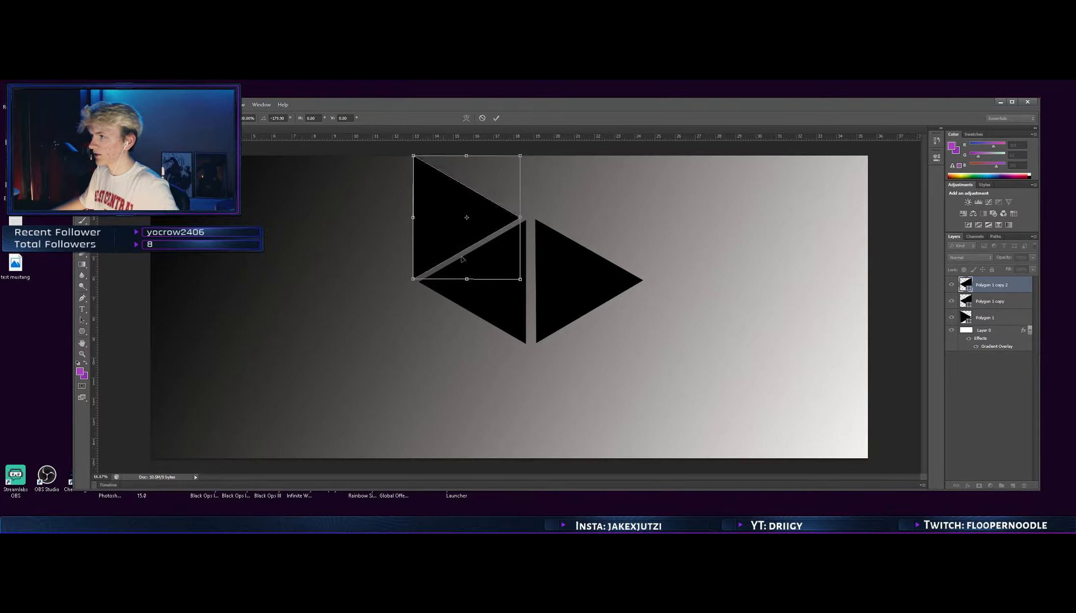
drag(473, 189, 445, 207)
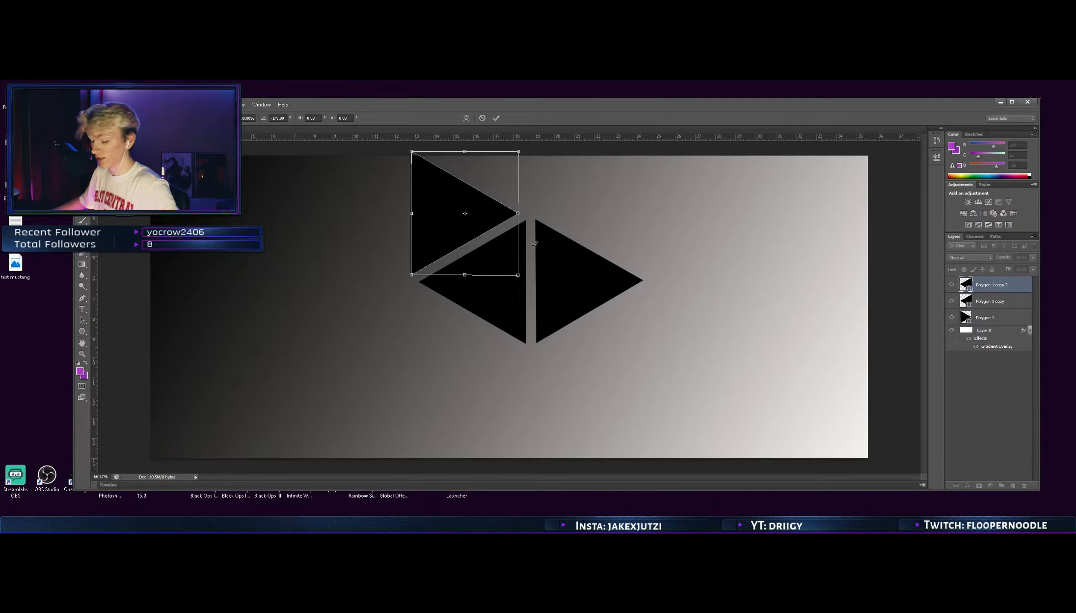
click(497, 117)
Duplicate the central right-pointing triangle, rotate the copy 60° to point left, and fit it along the original's lower right edge with a gap
drag(572, 243, 790, 392)
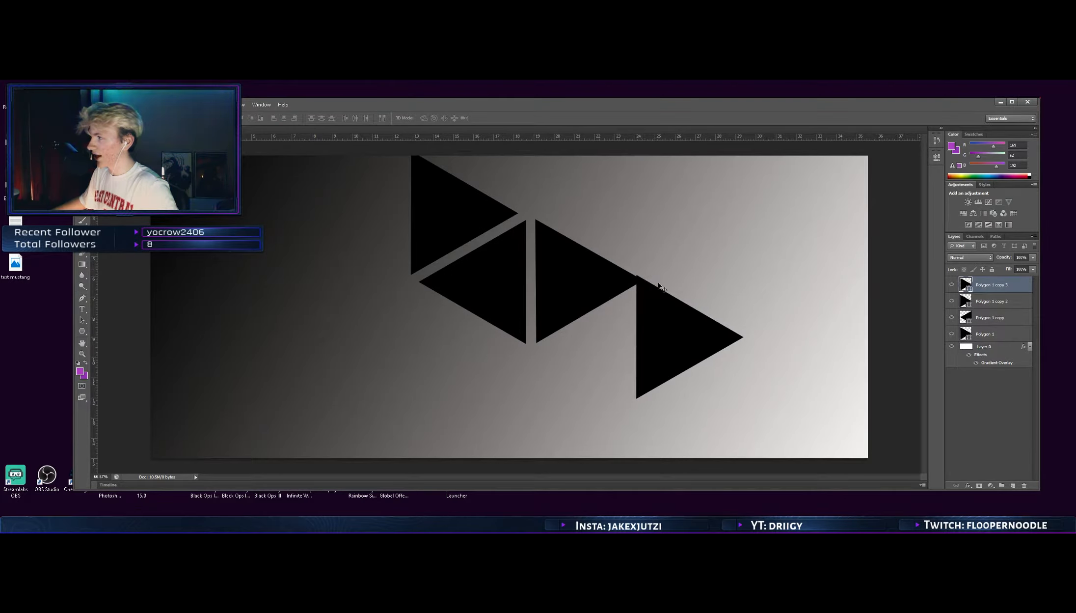
key(ctrl+t)
drag(752, 265, 774, 330)
drag(701, 244, 725, 252)
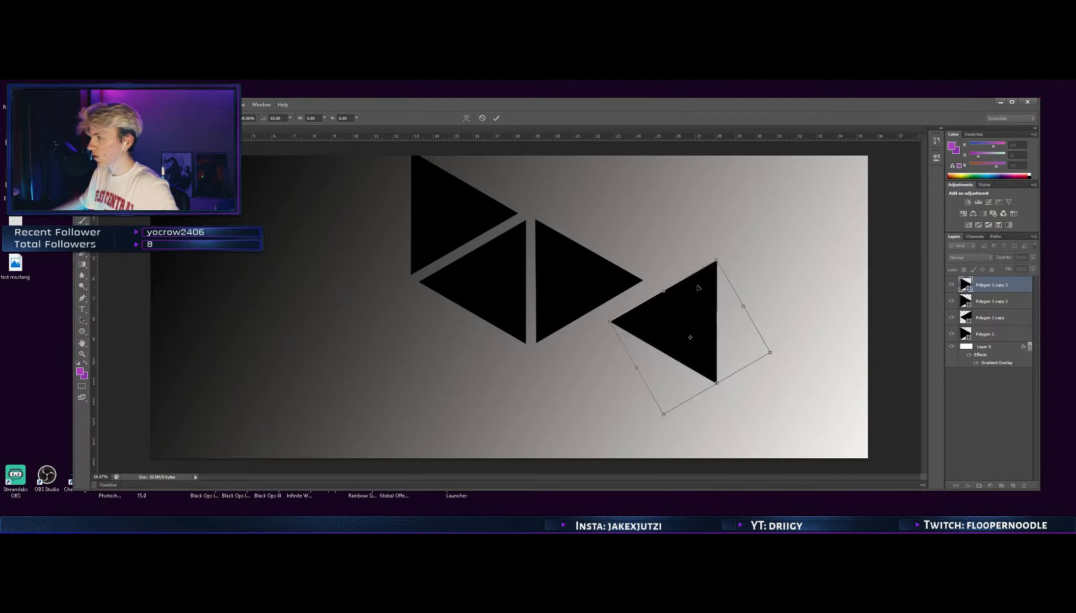
drag(689, 294, 622, 320)
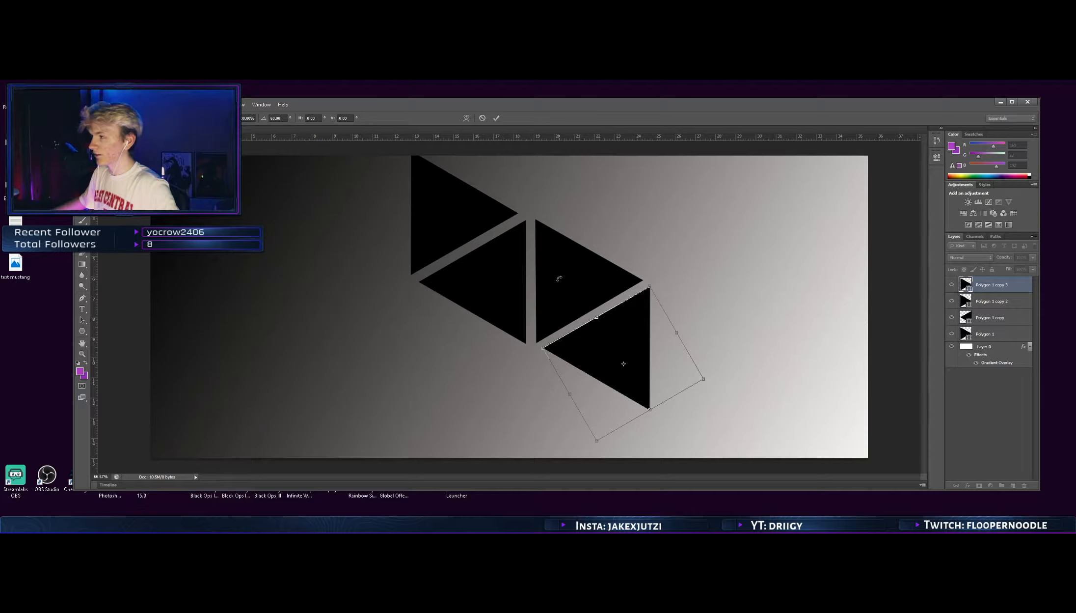
key(Return)
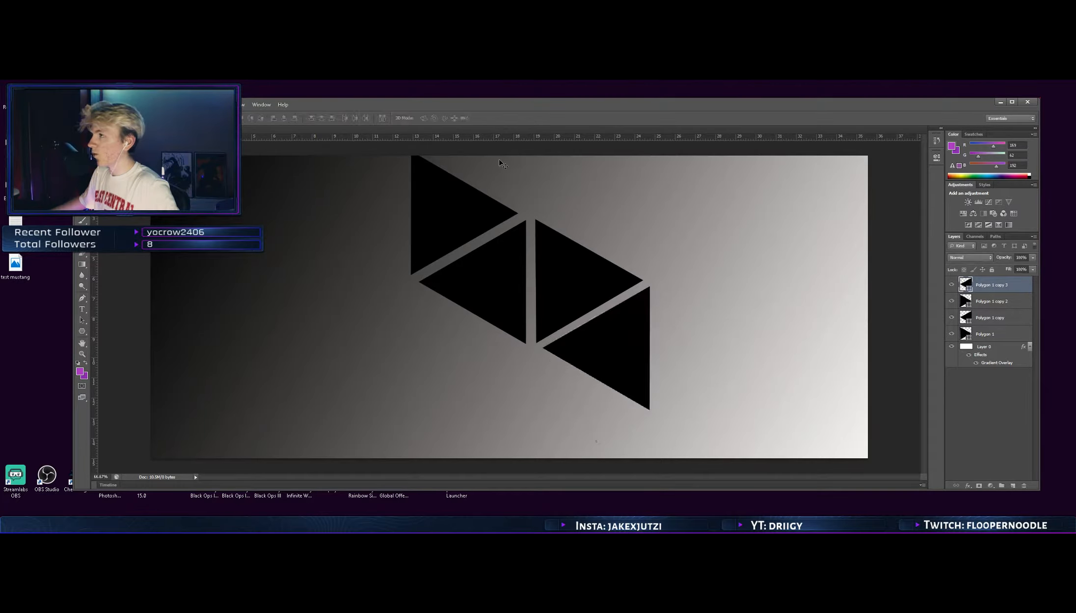
Duplicate the central left-pointing triangle, rotate the copy about 60° to point right, and fit it along the original's lower left edge
drag(494, 280, 309, 324)
key(ctrl+t)
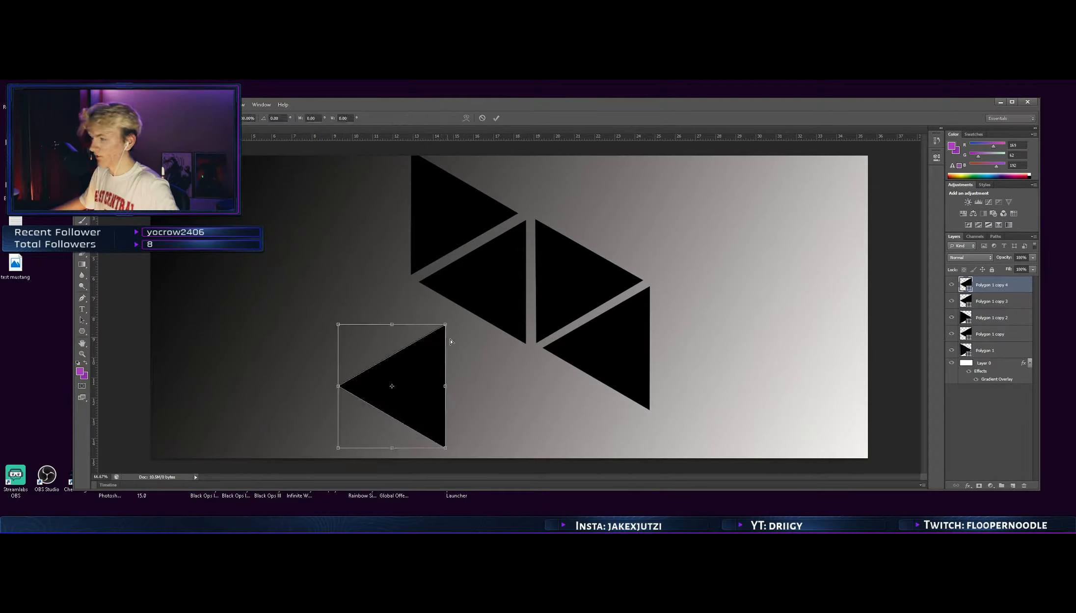
drag(456, 313, 485, 426)
drag(425, 406, 458, 354)
drag(491, 265, 479, 255)
drag(444, 343, 458, 347)
drag(487, 252, 492, 238)
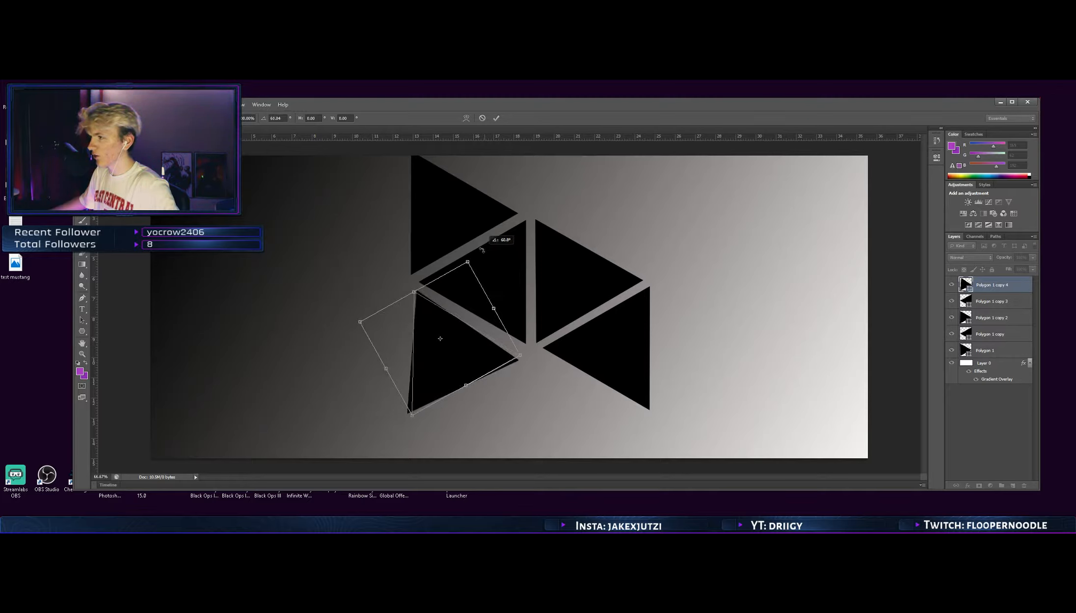
drag(501, 362, 479, 346)
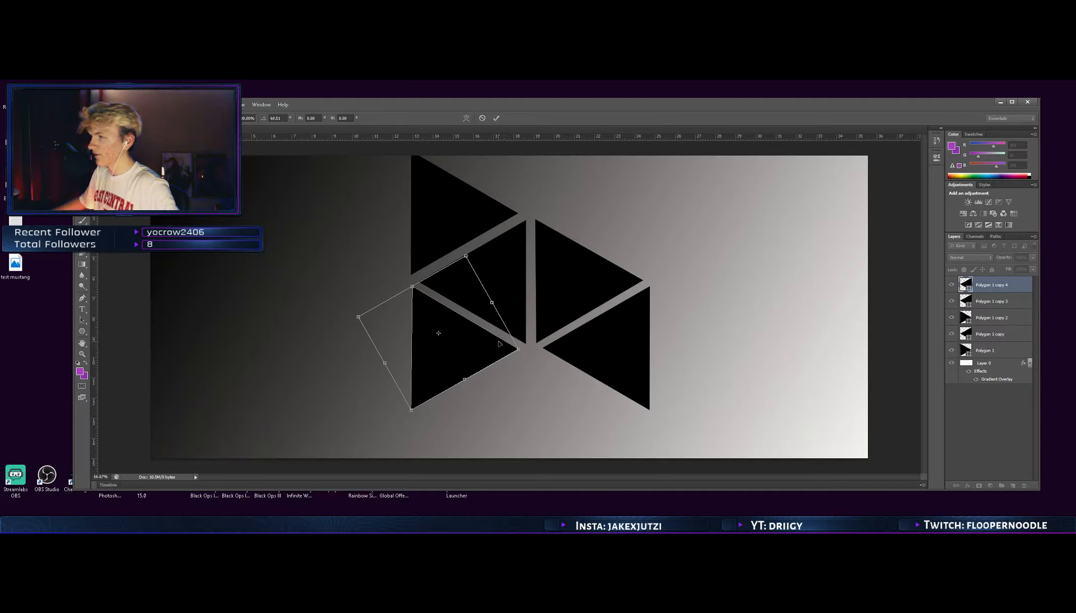
click(497, 118)
Add a sixth, left-pointing triangle copy along the upper right edge of the pattern and align it with the triangle below
drag(504, 278, 633, 182)
key(ctrl+t)
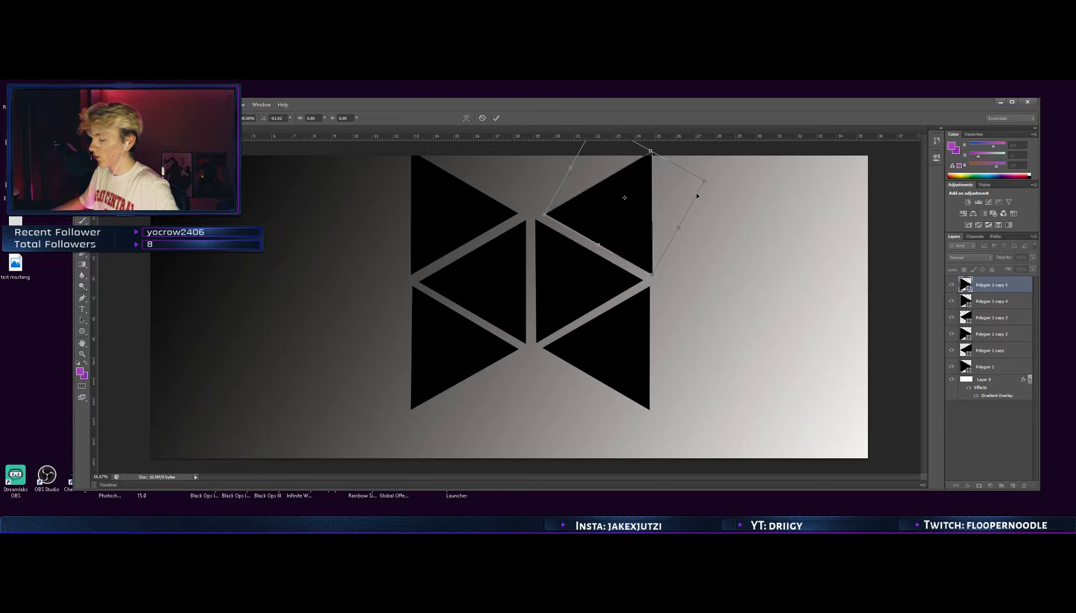
click(497, 118)
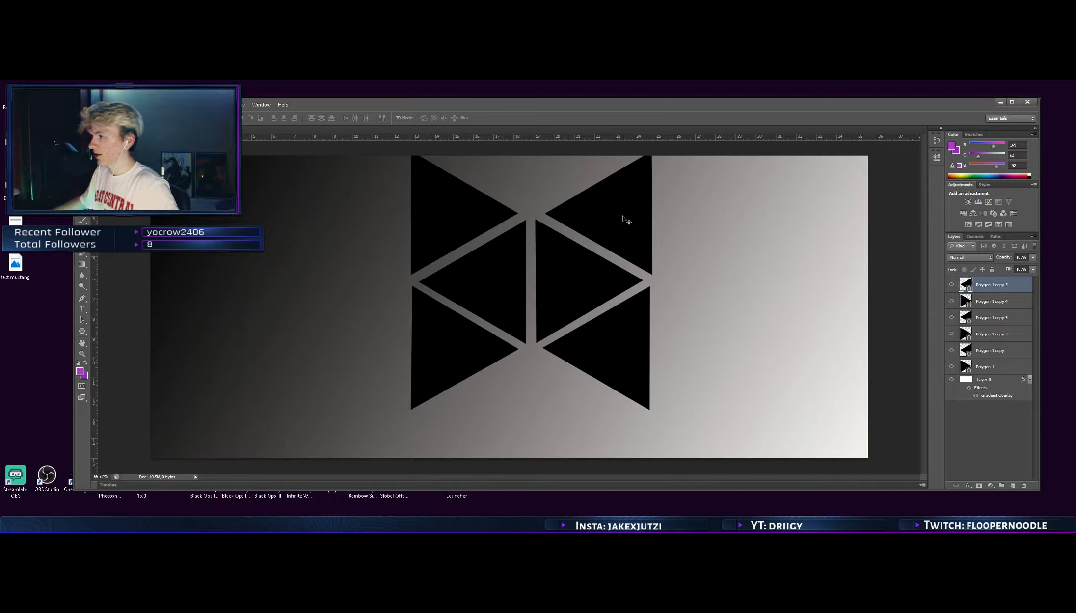
key(ctrl+t)
drag(625, 205, 622, 207)
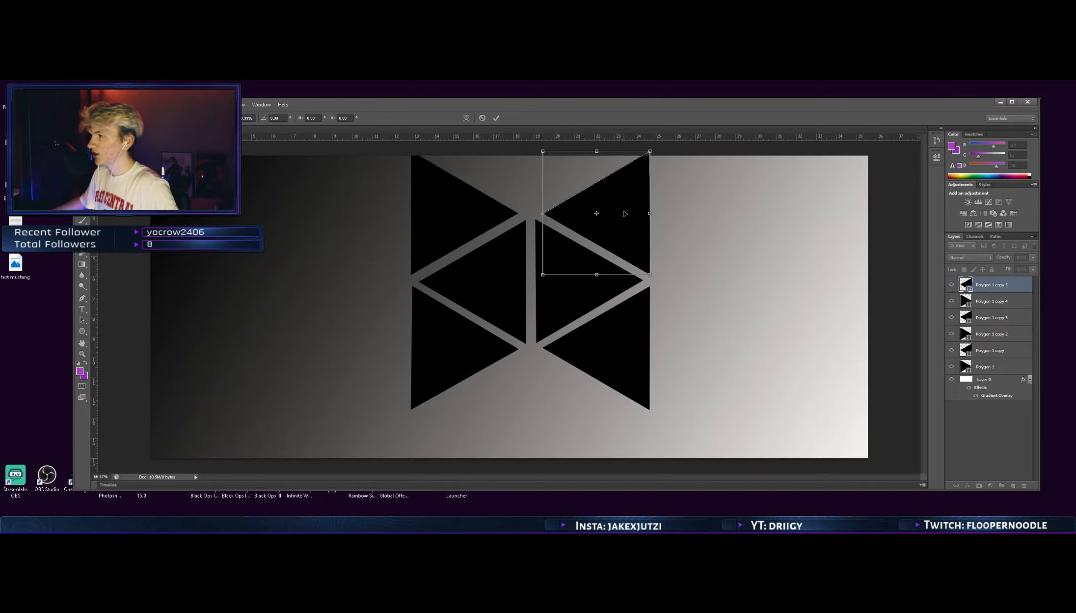
click(496, 118)
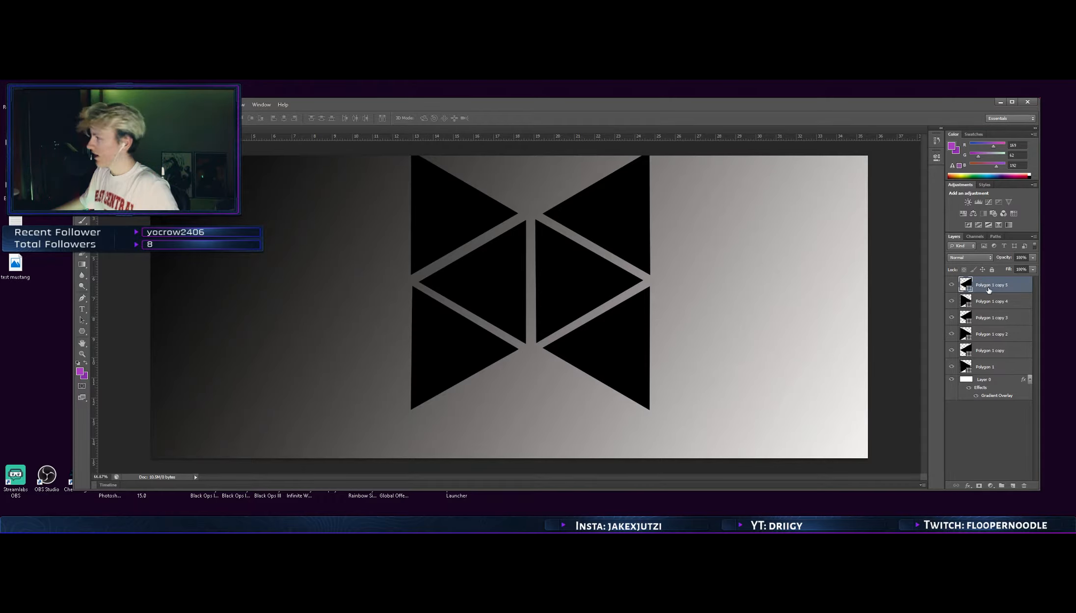
Merge the six triangle layers into one shape and move it down and slightly left so it lies fully on the canvas
shift+click(988, 369)
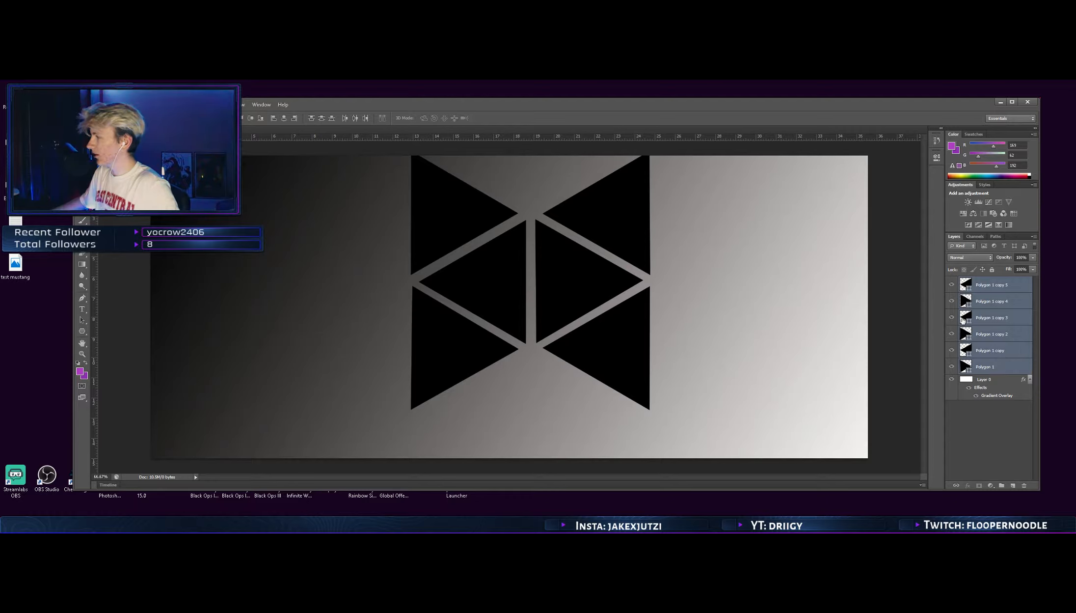
right_click(990, 288)
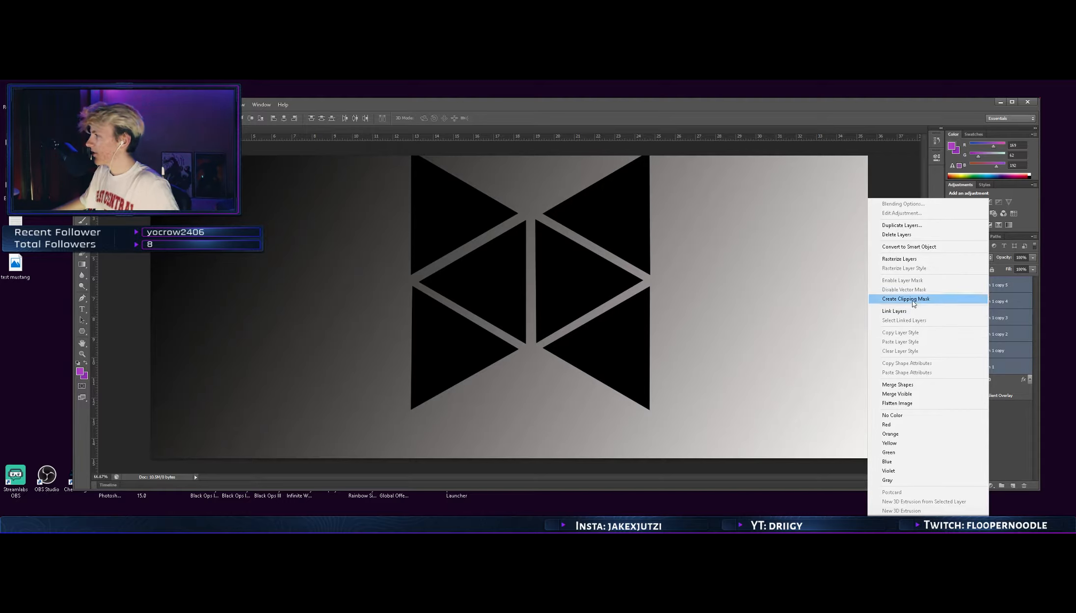
click(898, 385)
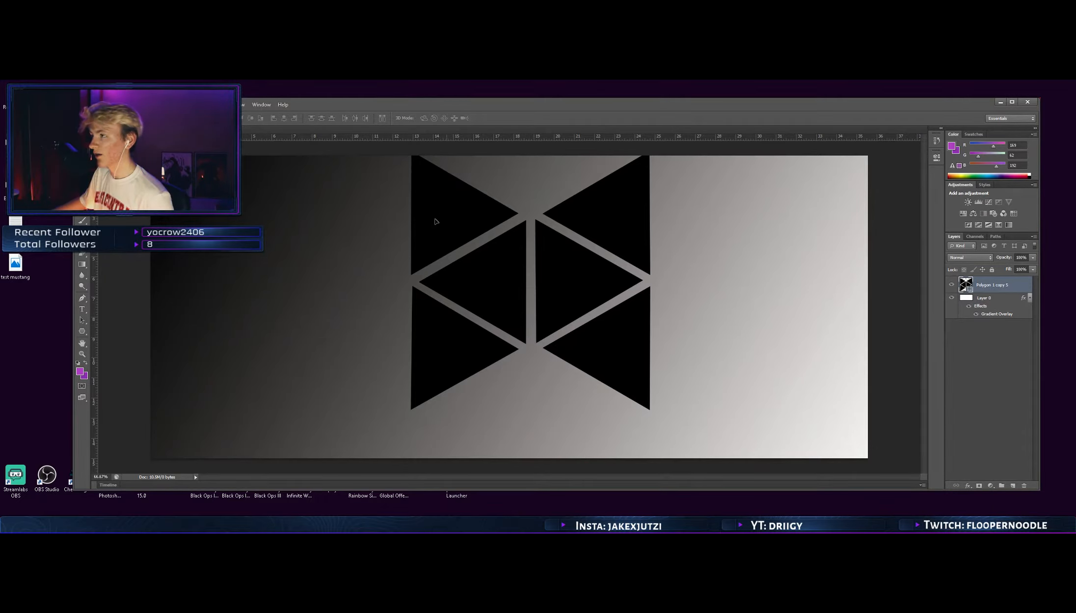
mouse_move(439, 220)
mouse_down()
mouse_move(464, 225)
mouse_move(433, 239)
mouse_move(442, 232)
mouse_up()
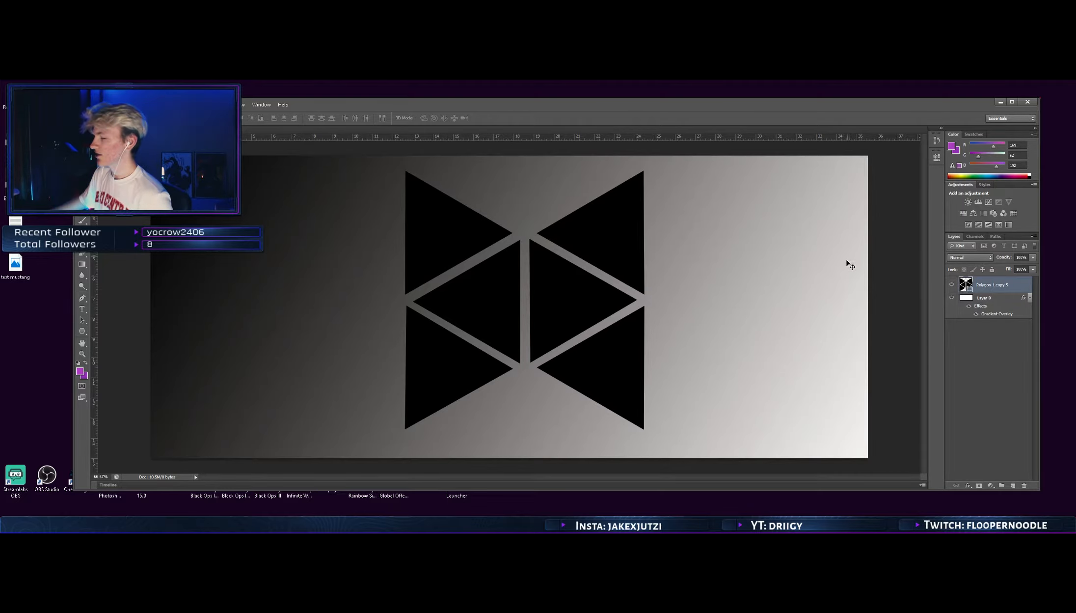
drag(622, 234, 607, 235)
Preview the test mustang image from the desktop and close the image viewer
double_click(15, 264)
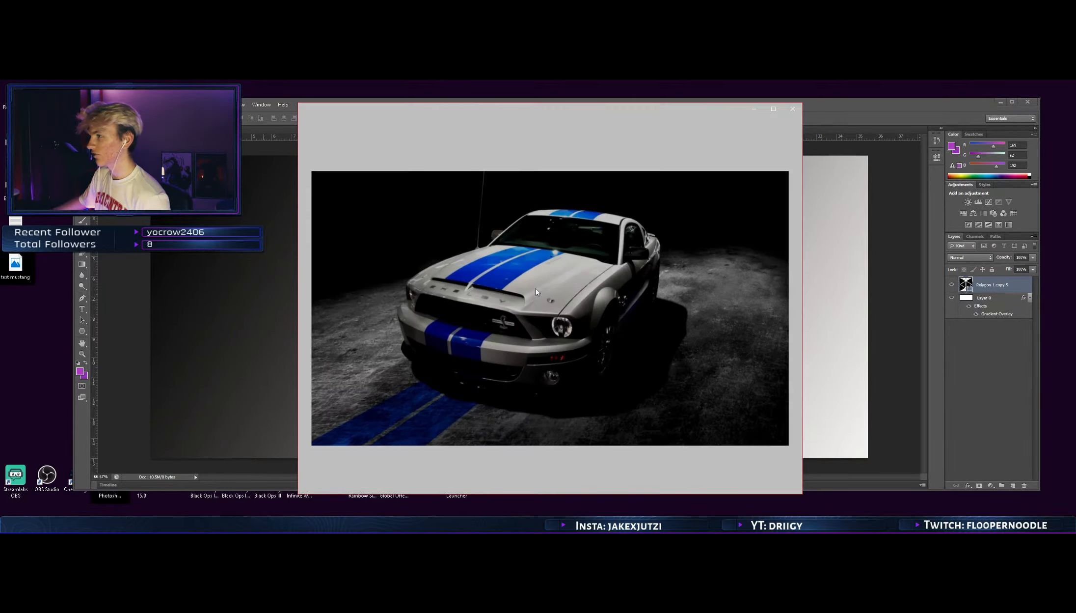
drag(574, 109, 512, 115)
click(731, 116)
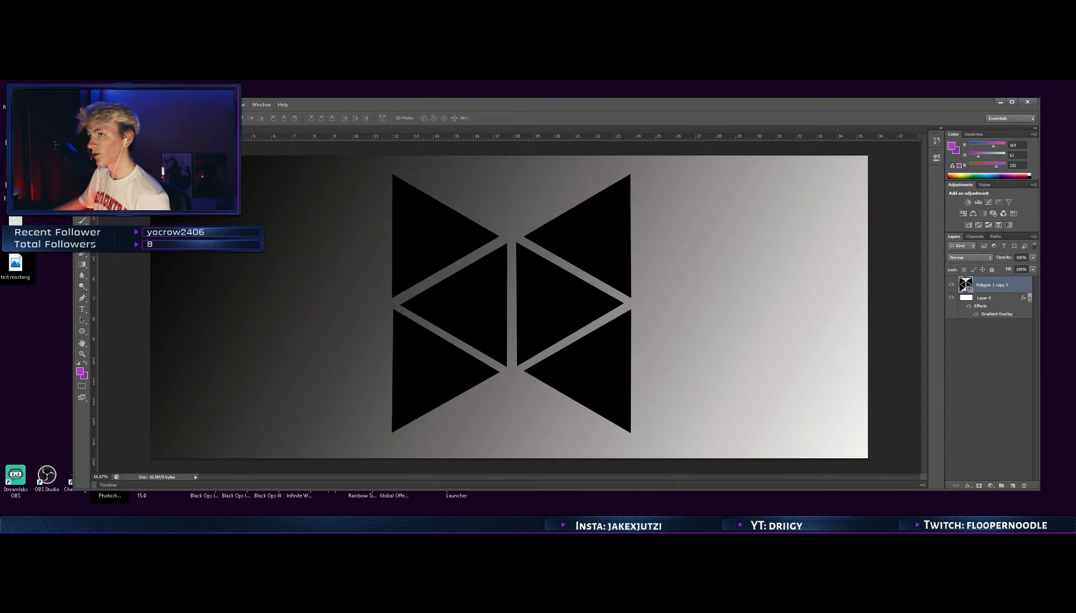
Place the test mustang image from the desktop into the wallpaper document
drag(304, 106, 485, 110)
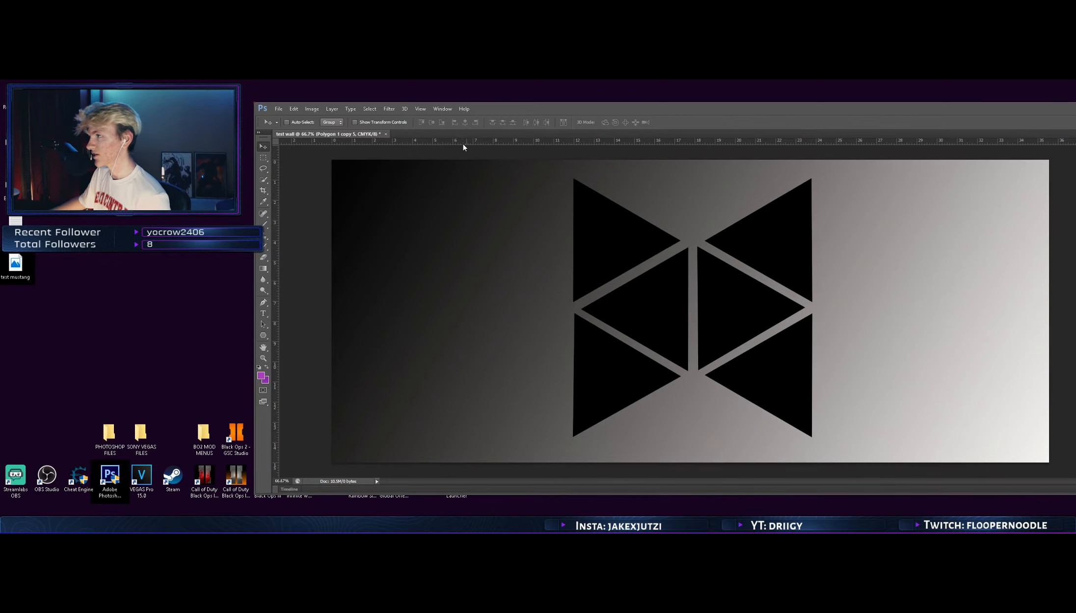
click(284, 110)
click(303, 250)
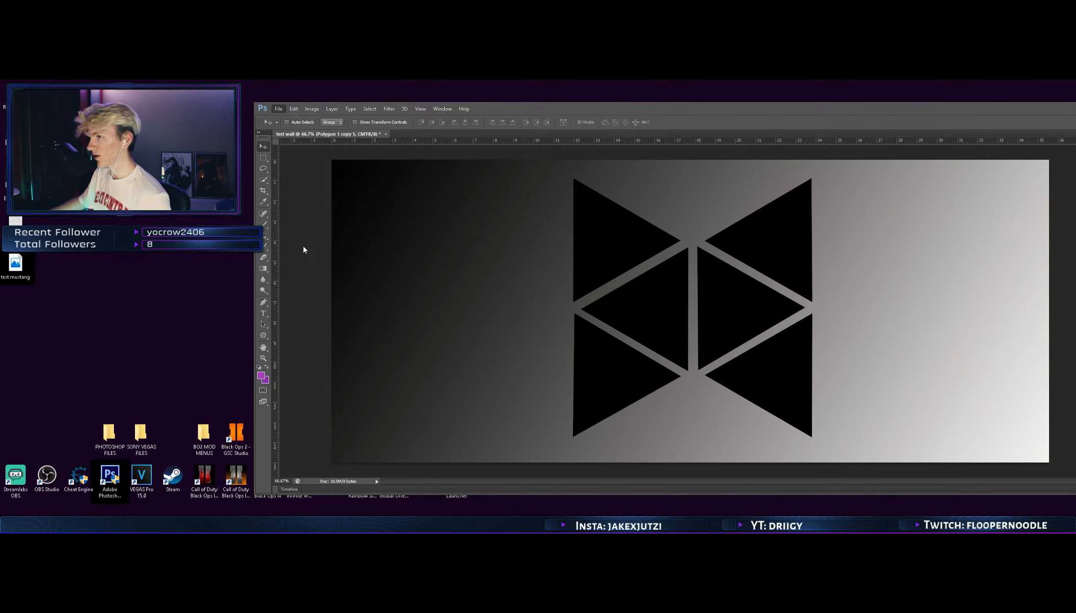
drag(558, 167, 507, 172)
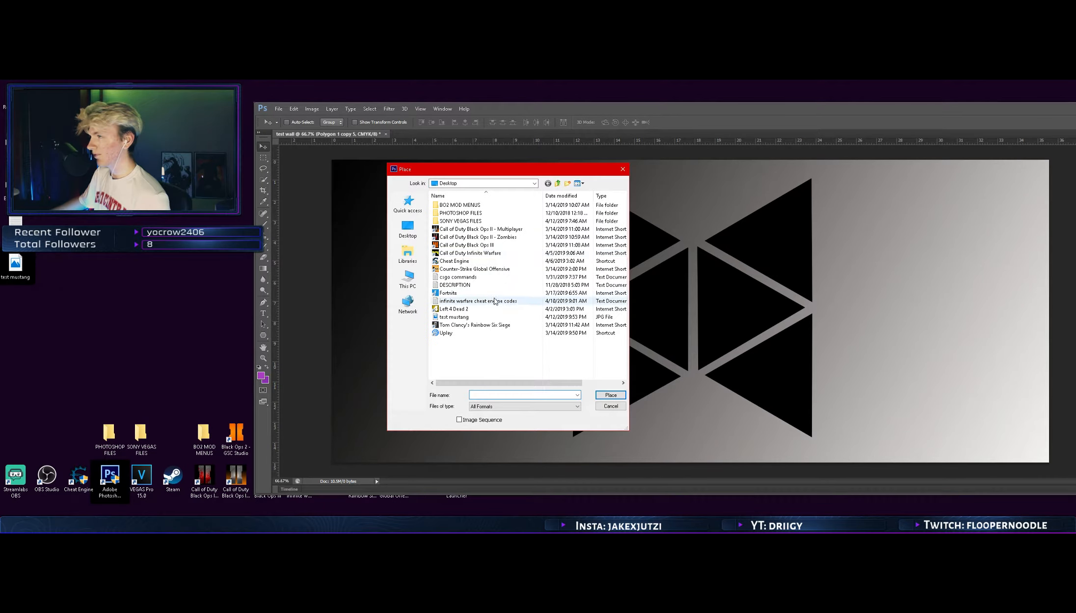
click(472, 317)
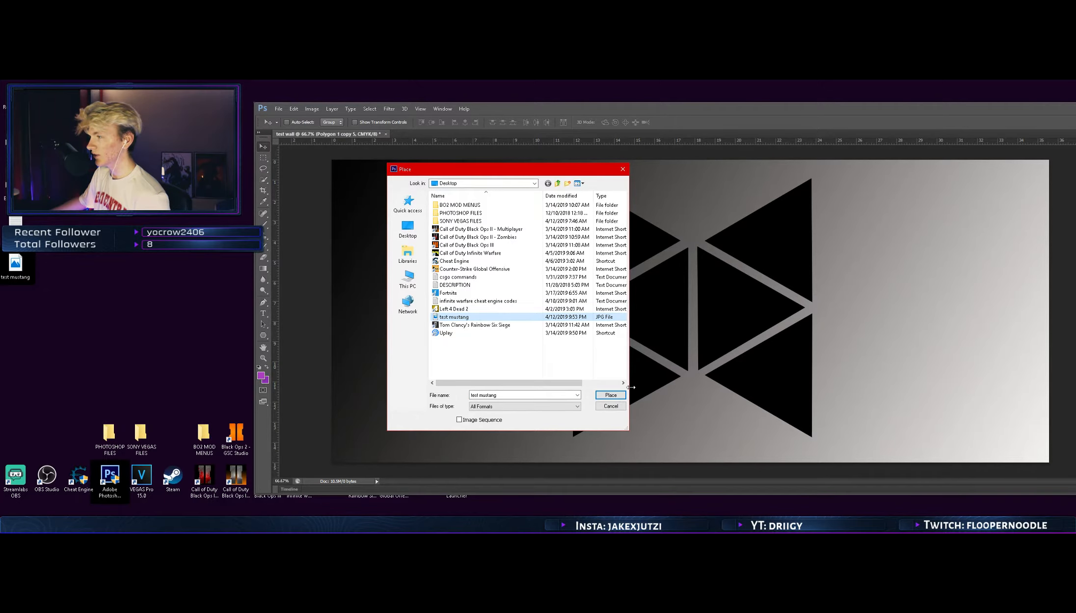
click(611, 395)
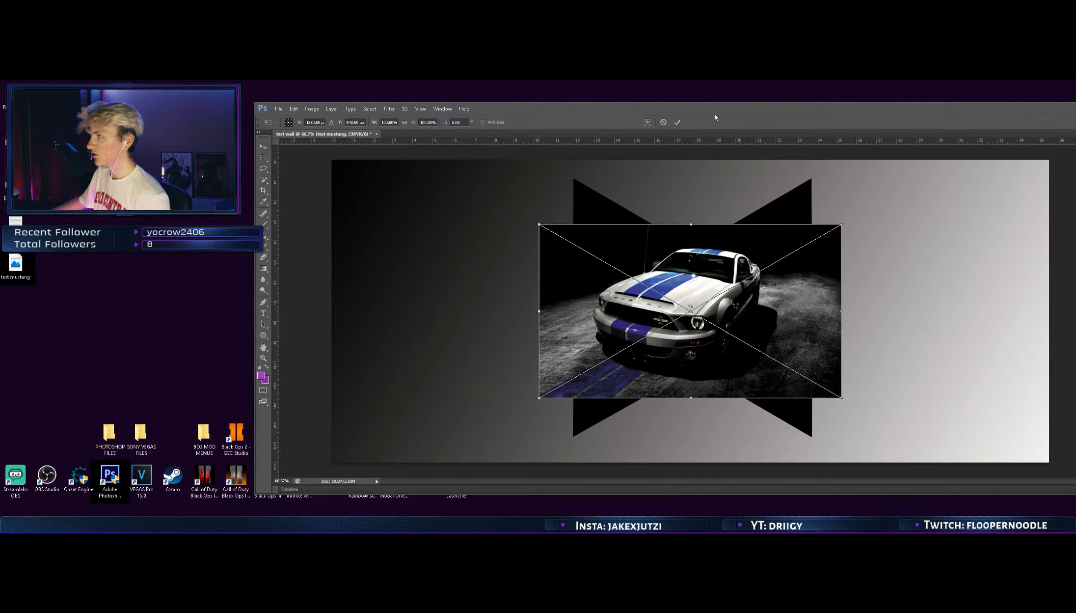
Stretch the placed Mustang image upward and downward to cover the triangle pattern's height, and commit the placement
drag(715, 111, 502, 96)
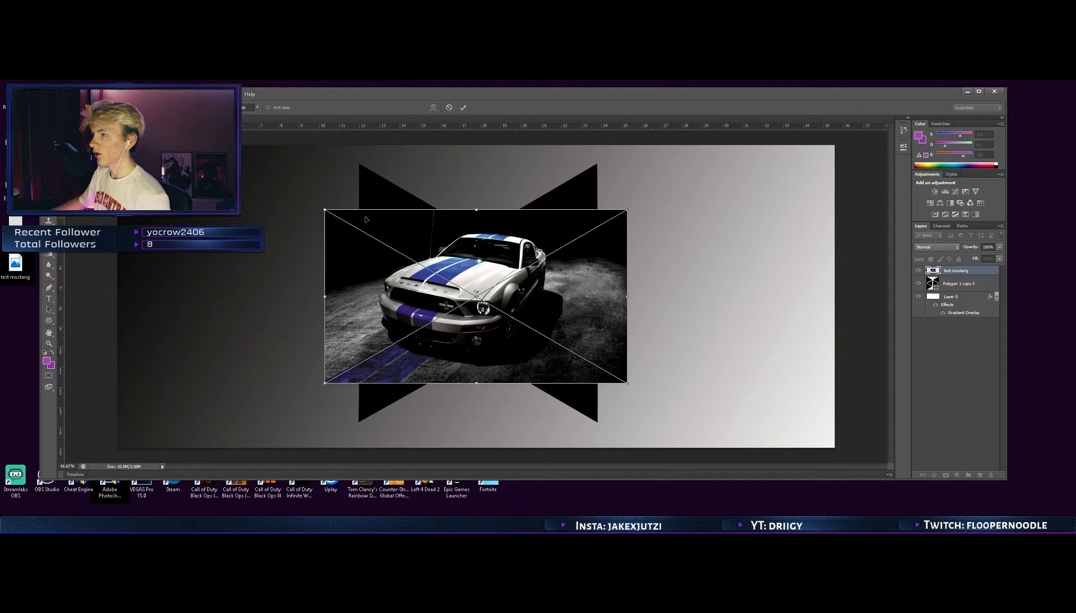
drag(477, 208, 485, 157)
drag(476, 383, 479, 421)
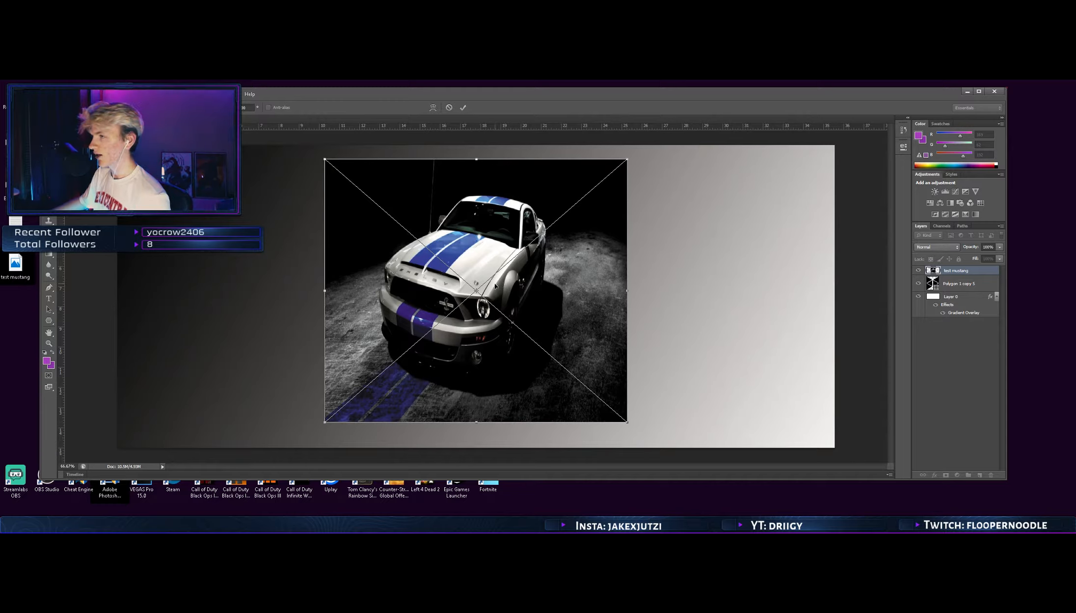
click(463, 108)
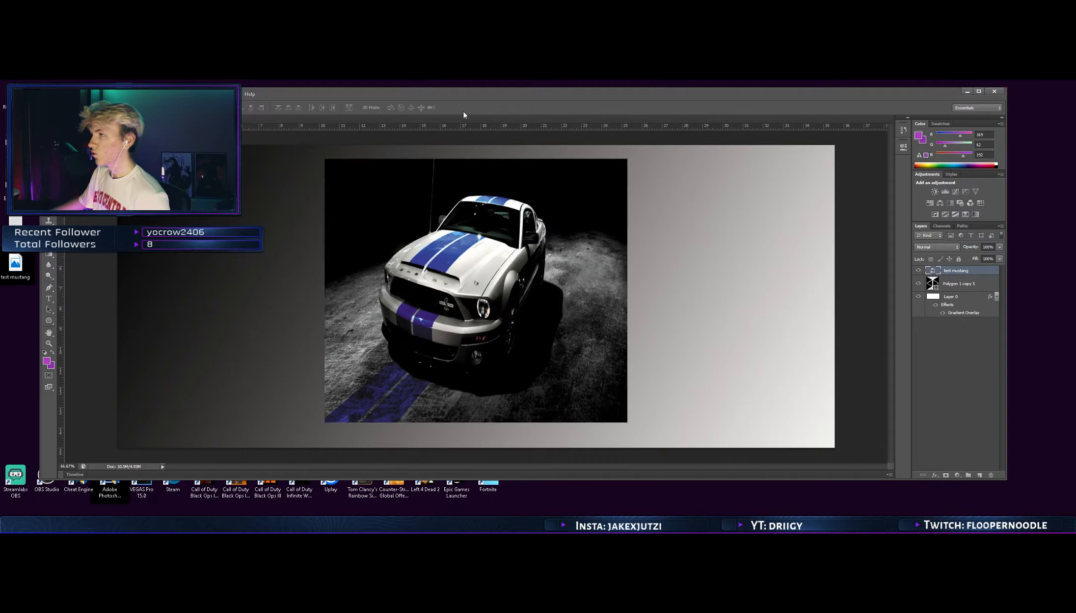
Create a clipping mask that confines the test mustang layer to the merged triangle shape beneath it
right_click(956, 275)
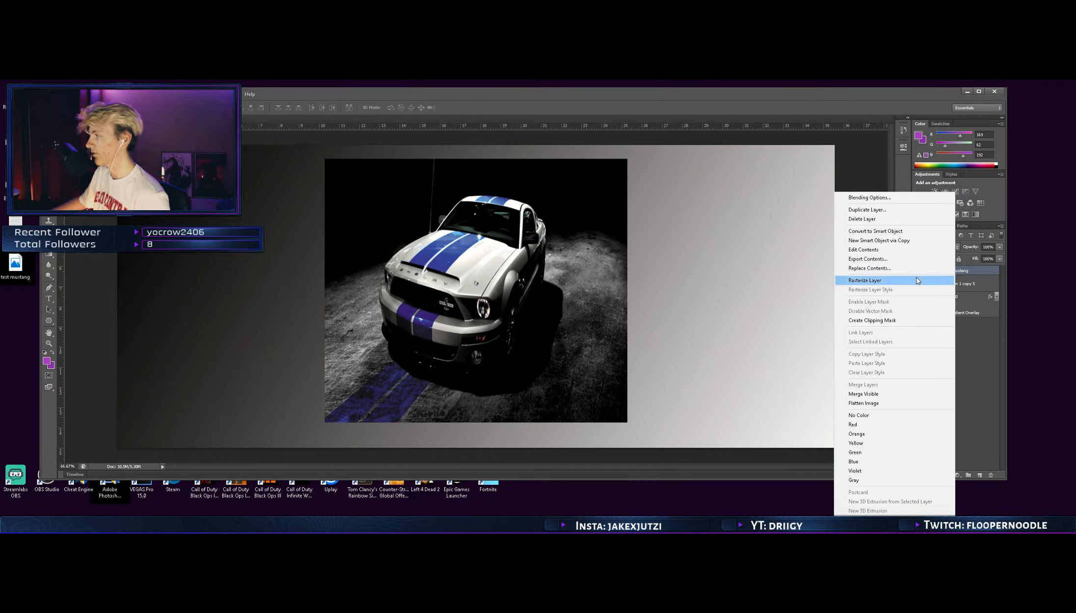
click(896, 320)
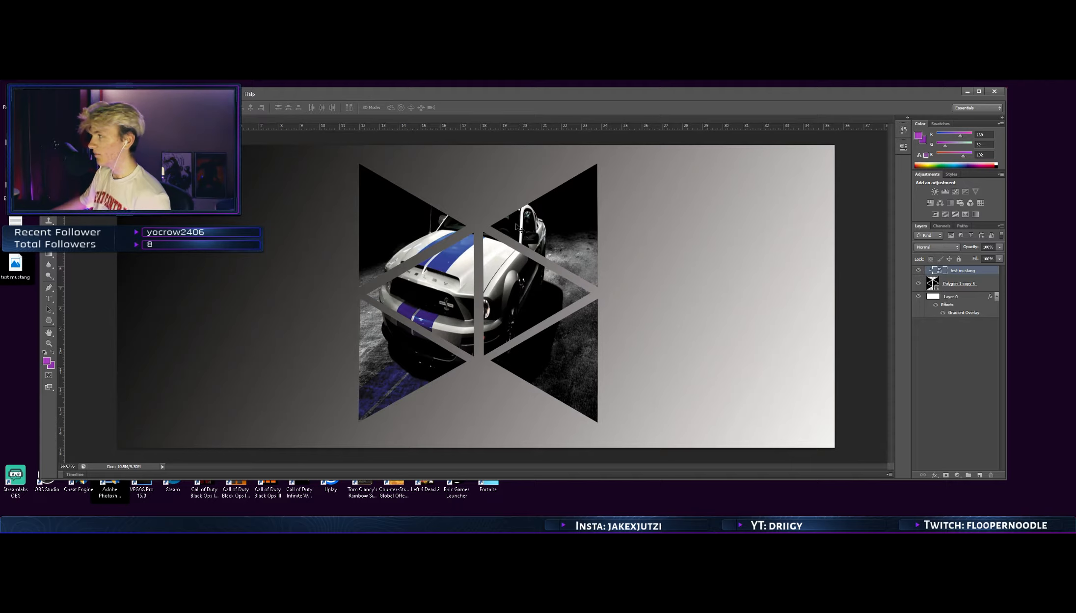
mouse_move(655, 92)
mouse_down()
mouse_move(695, 97)
mouse_move(642, 99)
mouse_up()
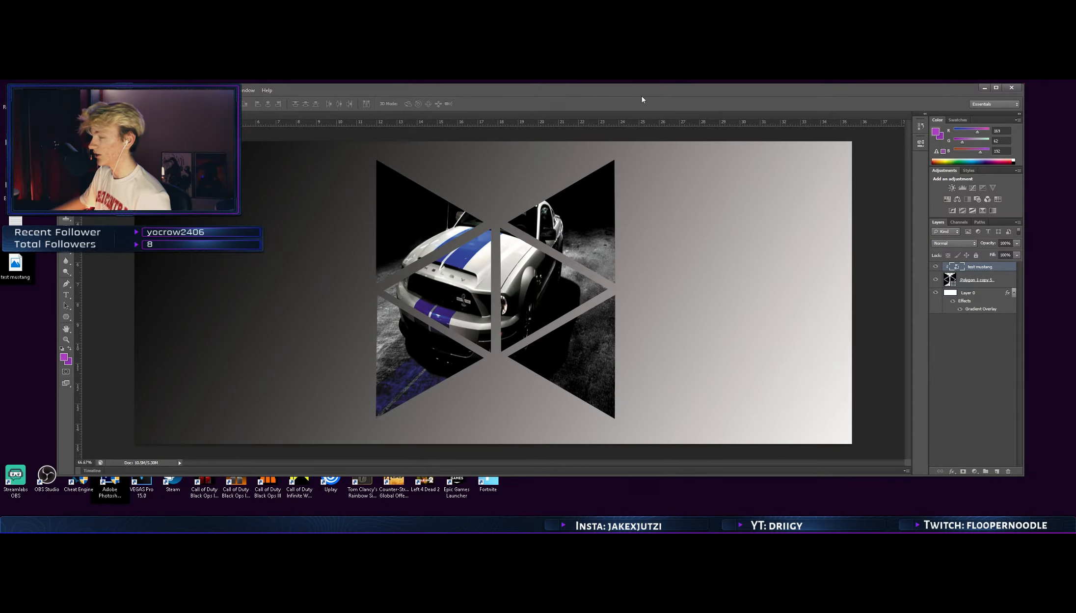
Add a thin outside stroke in red #eb1212 to the merged triangle layer through its layer style
click(999, 282)
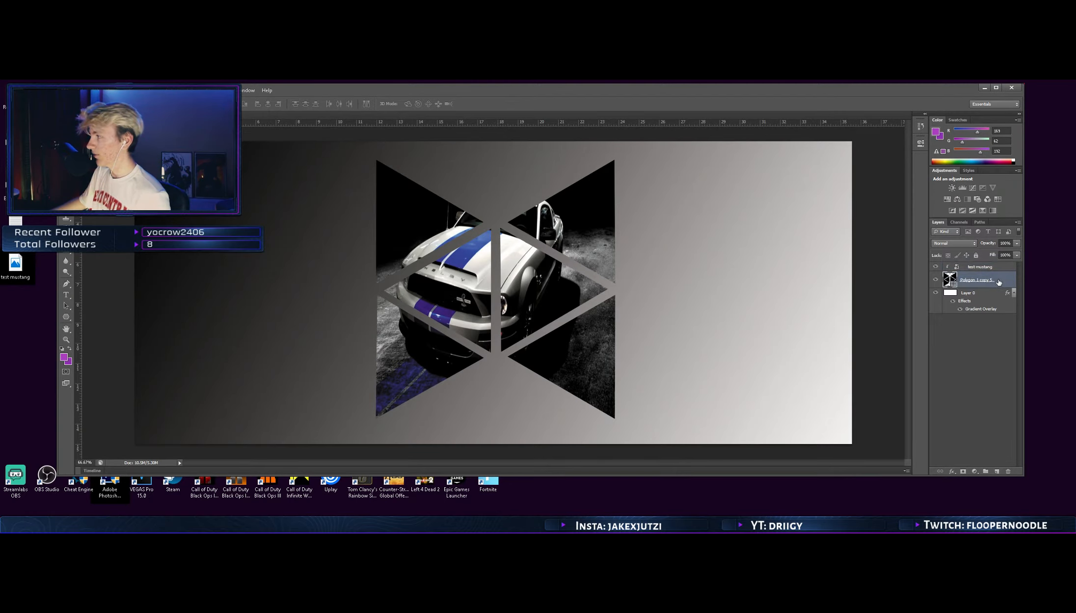
right_click(999, 281)
click(893, 204)
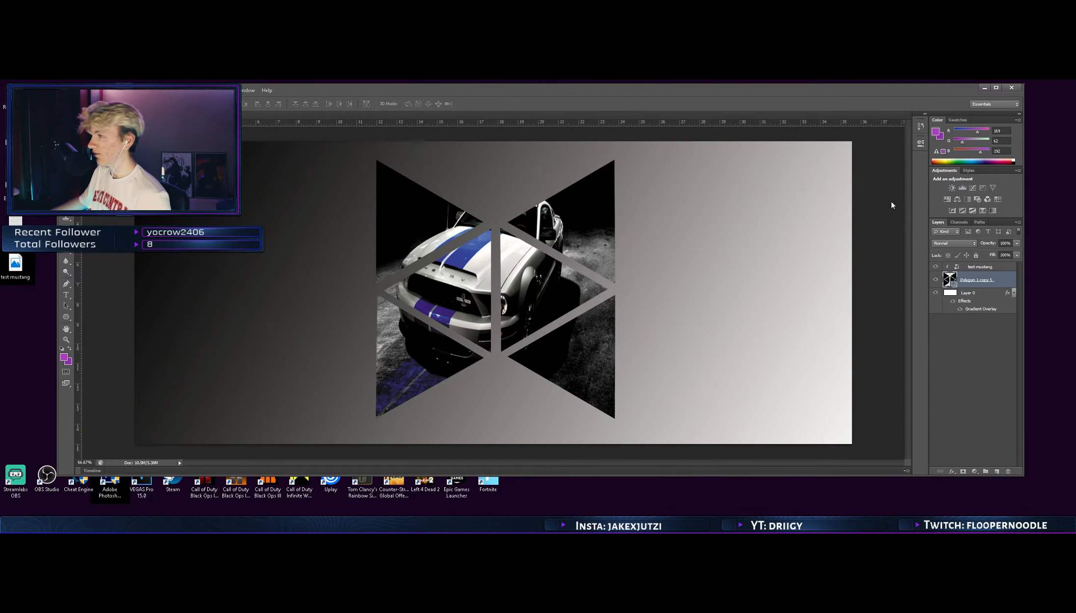
click(598, 263)
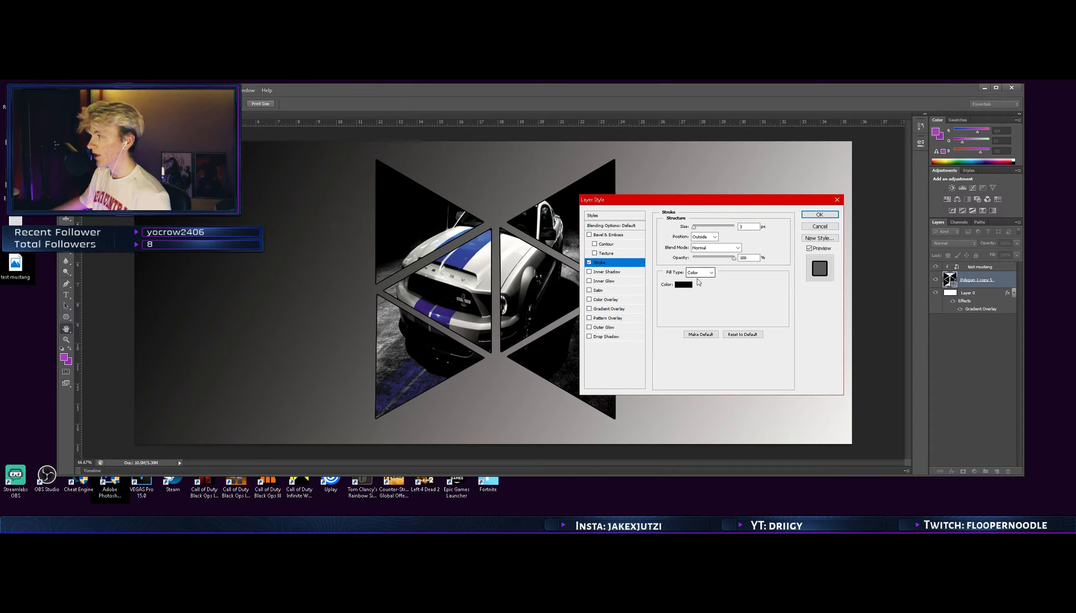
click(684, 284)
click(524, 213)
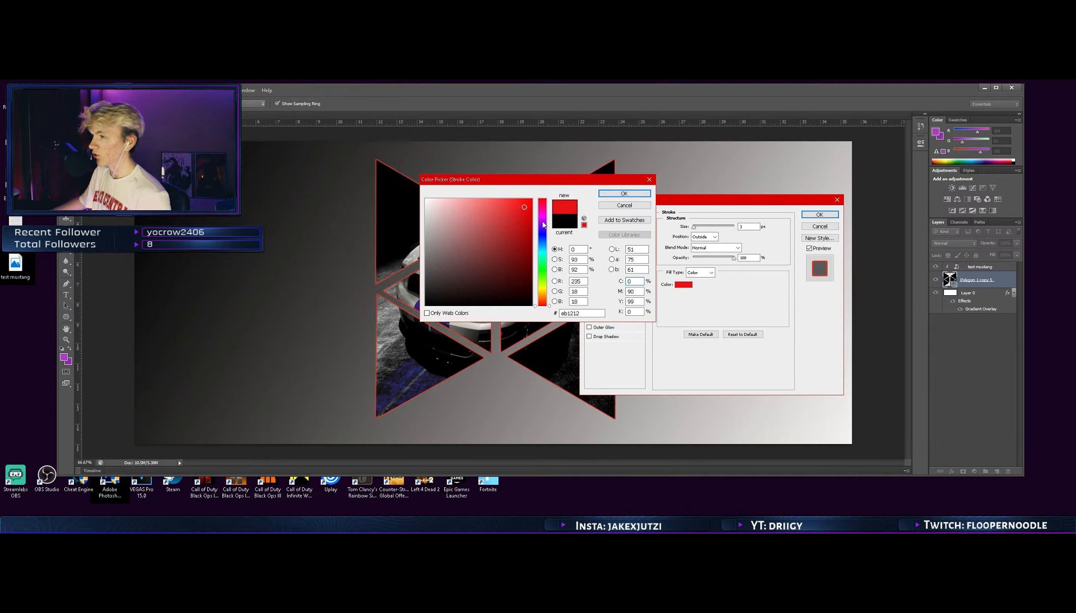
click(625, 193)
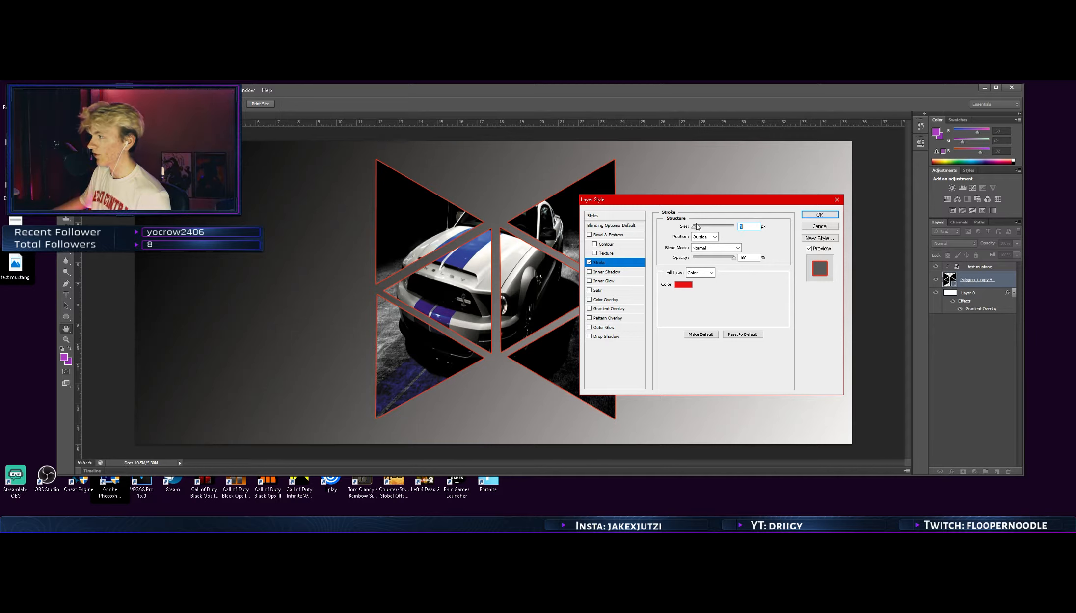
drag(694, 227, 694, 231)
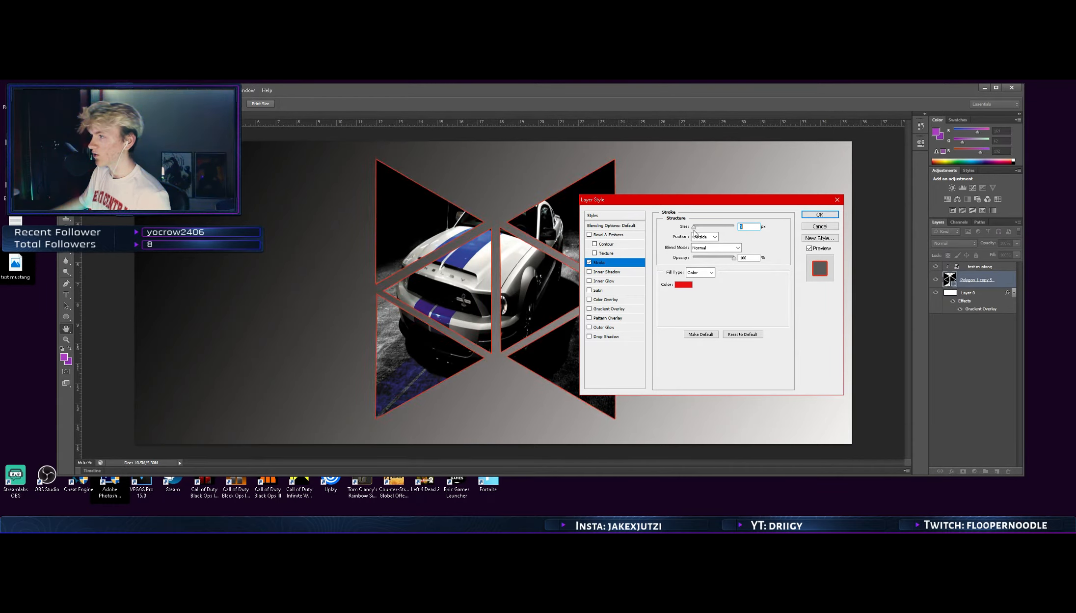
click(818, 215)
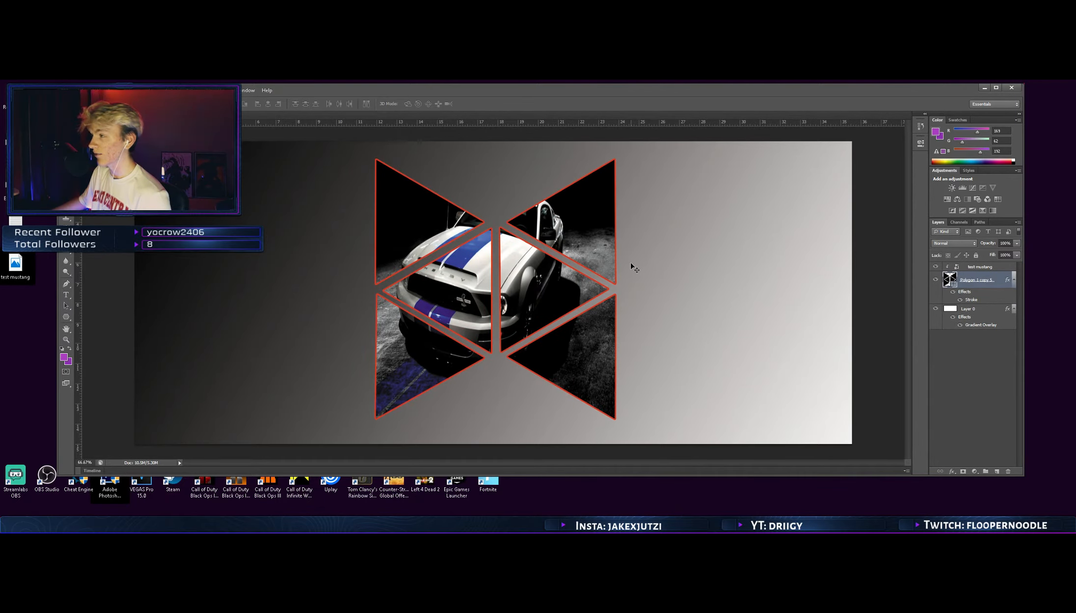
Save a JPEG copy of the wallpaper to the desktop as test wall, accepting the JPEG options
drag(361, 94, 413, 105)
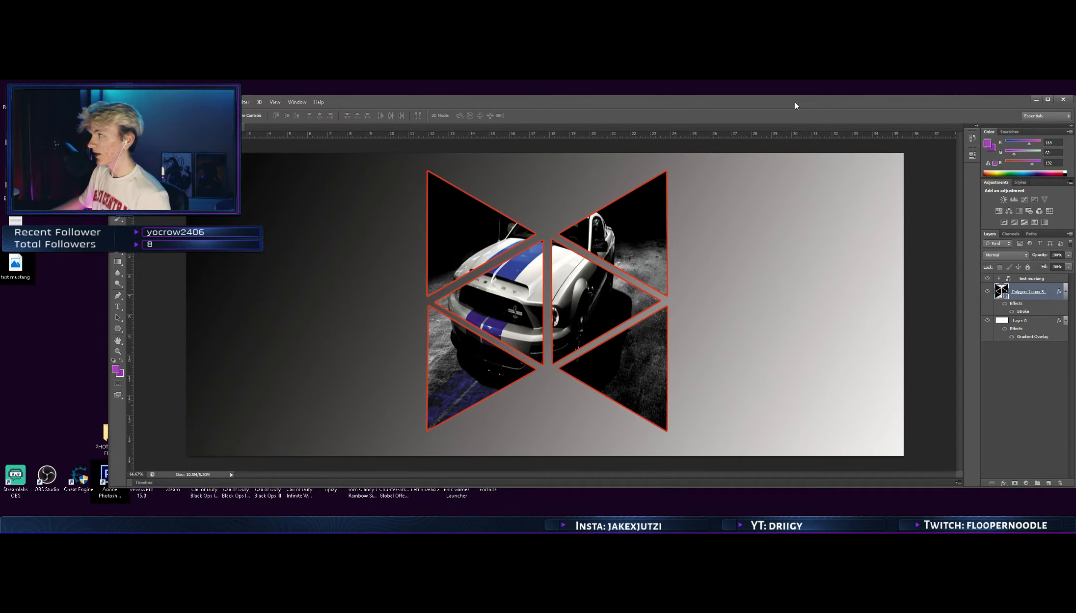
drag(796, 105, 732, 107)
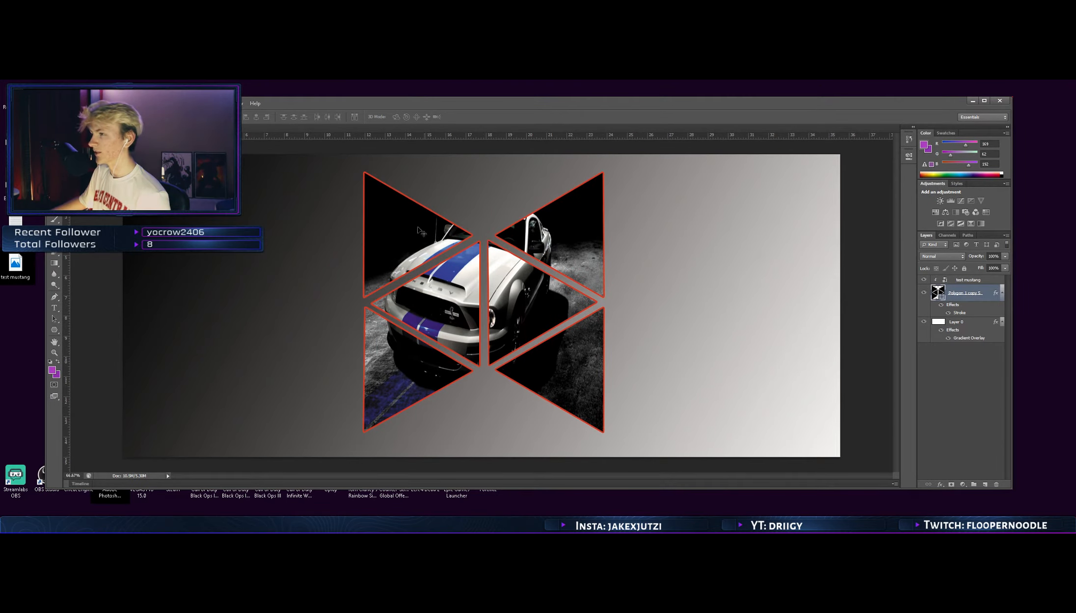
drag(333, 108, 390, 111)
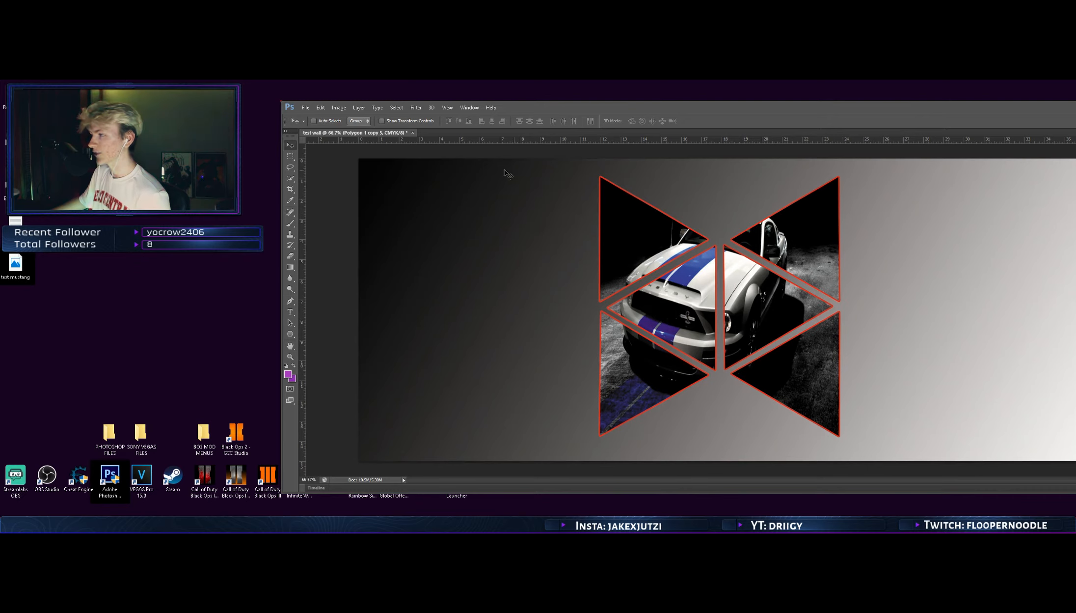
click(305, 108)
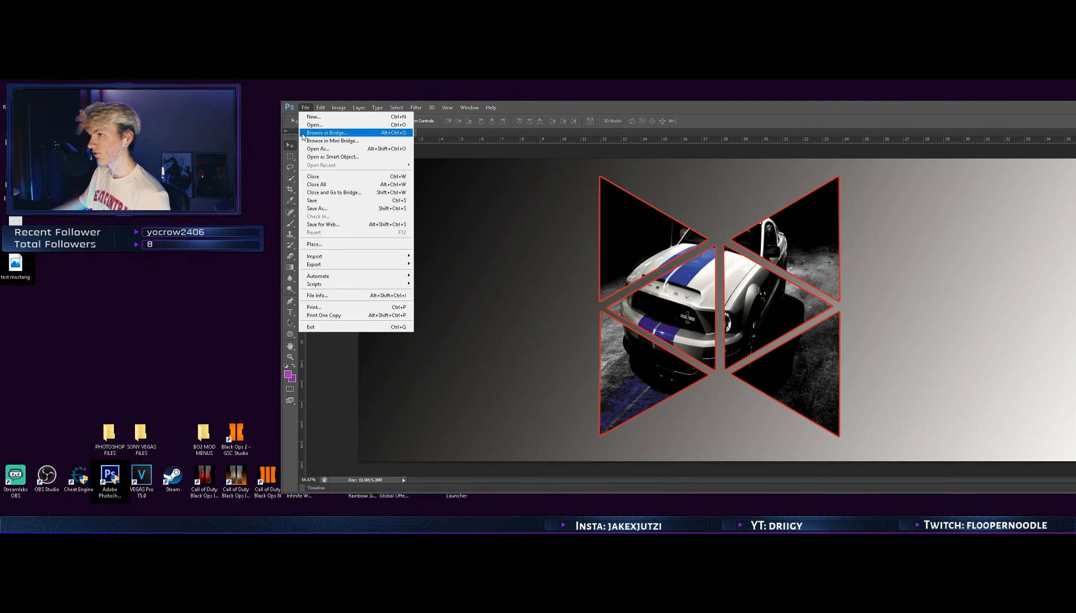
click(316, 208)
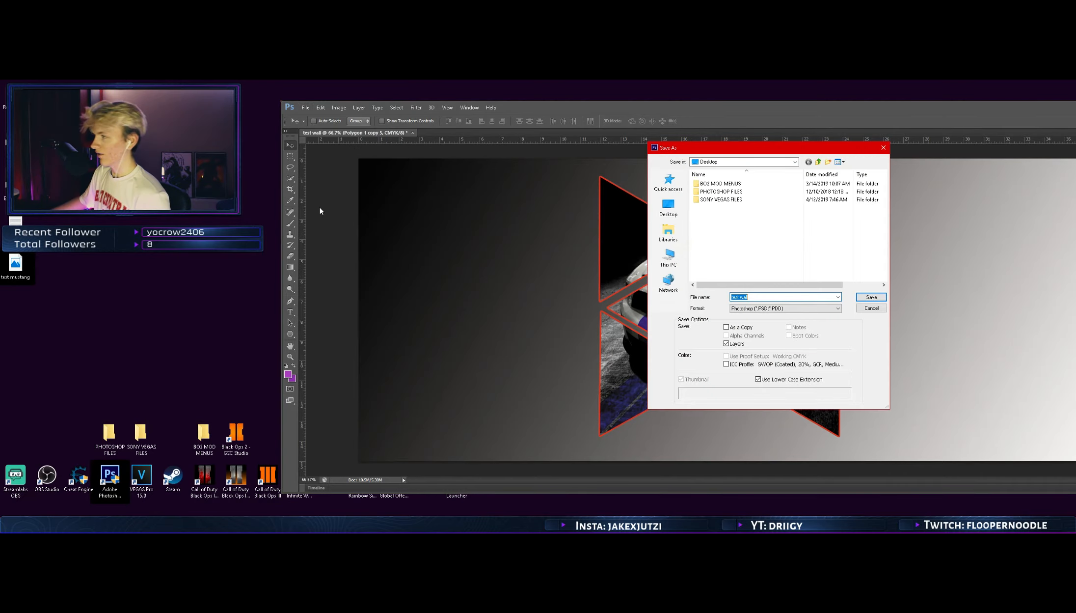
click(744, 309)
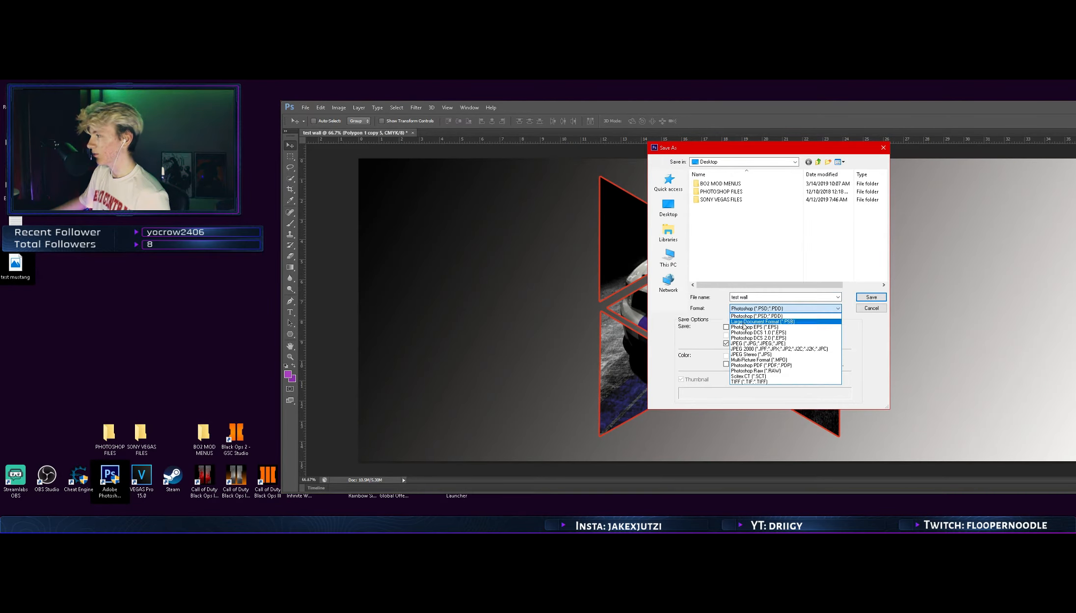
click(746, 343)
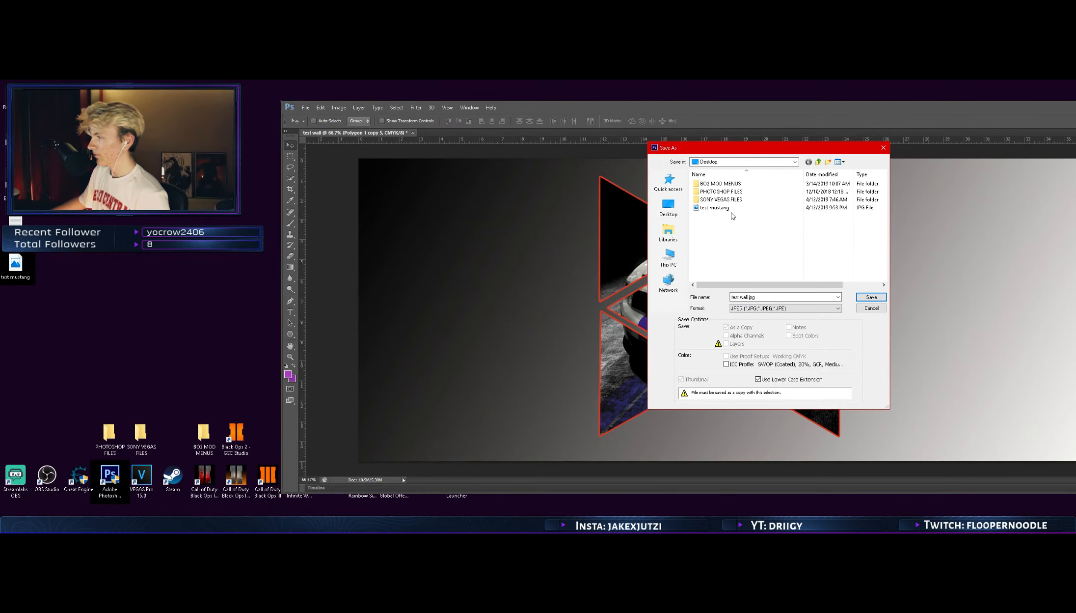
click(872, 297)
click(587, 200)
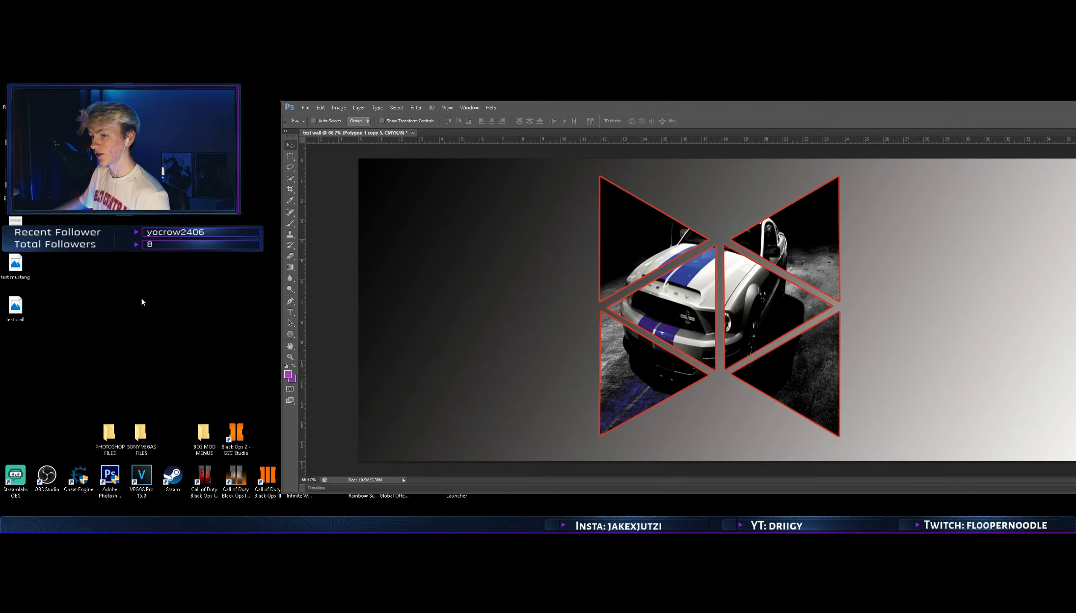
Open the saved test wall image from the desktop, compare it with the document, and close the viewer
double_click(15, 306)
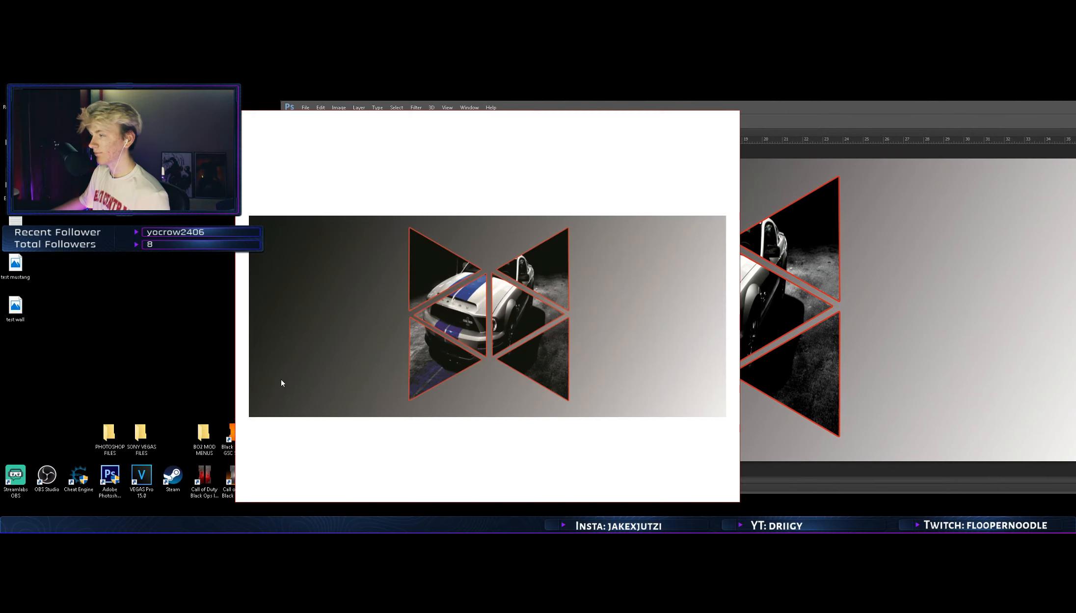
drag(579, 123, 304, 122)
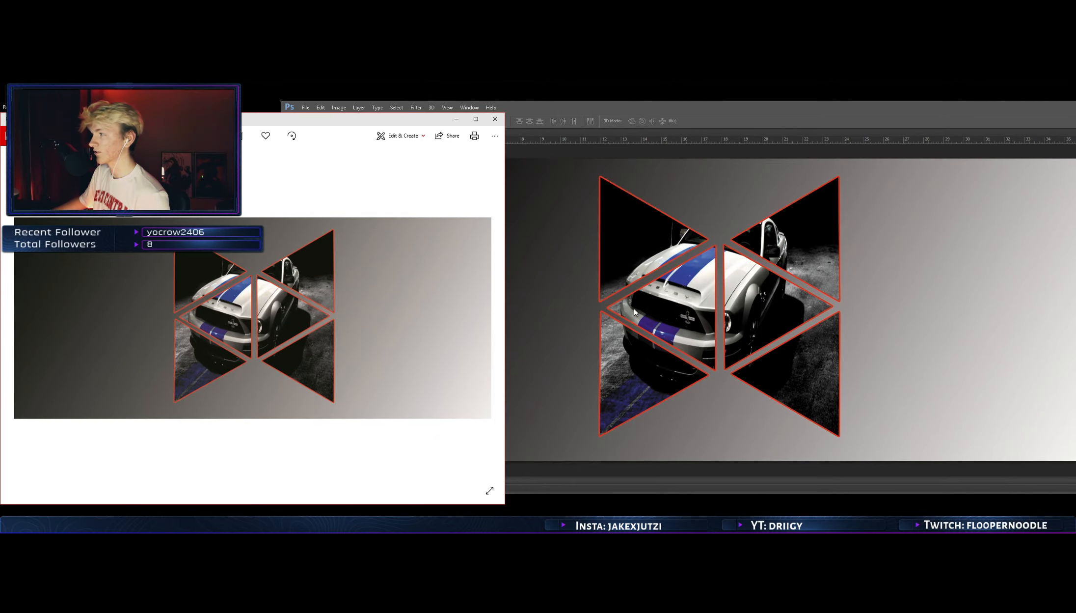
click(495, 119)
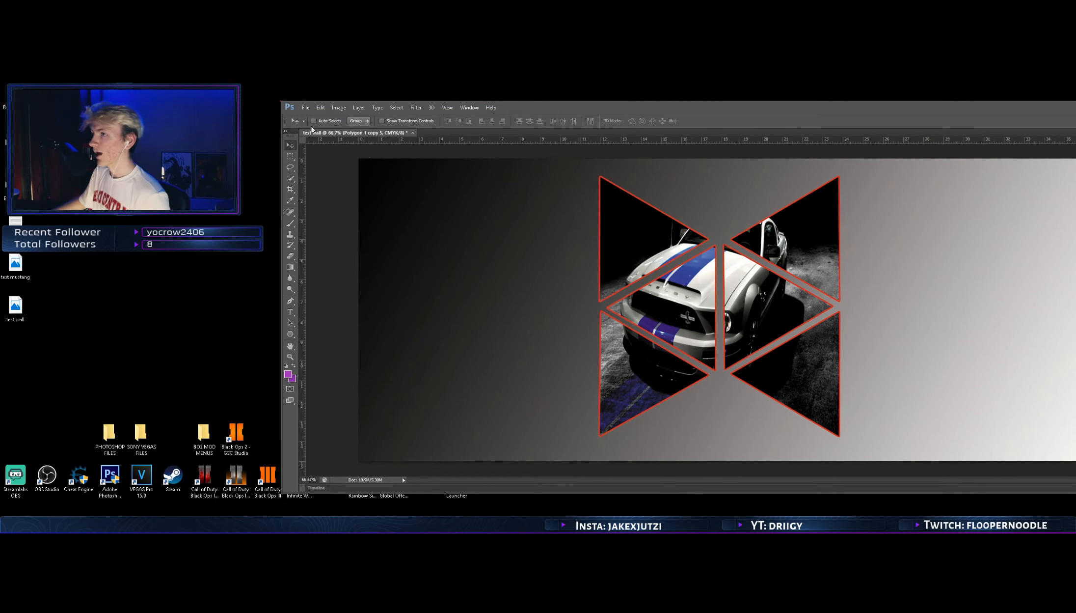
Open the wallpaper in Save for Web as a High-quality JPEG and inspect the Mustang area in the optimized preview
click(305, 107)
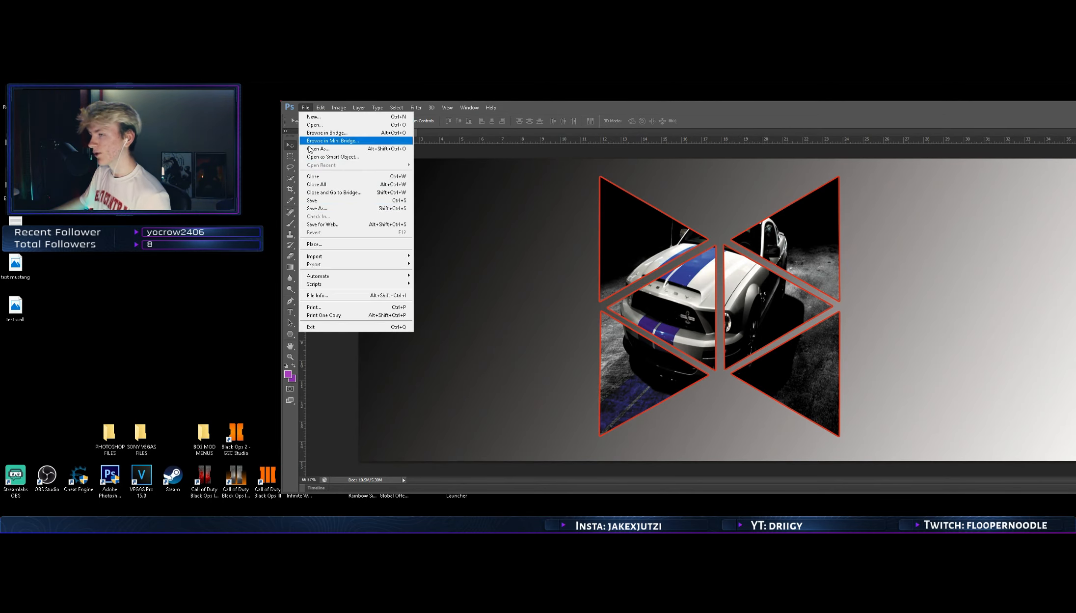
click(324, 225)
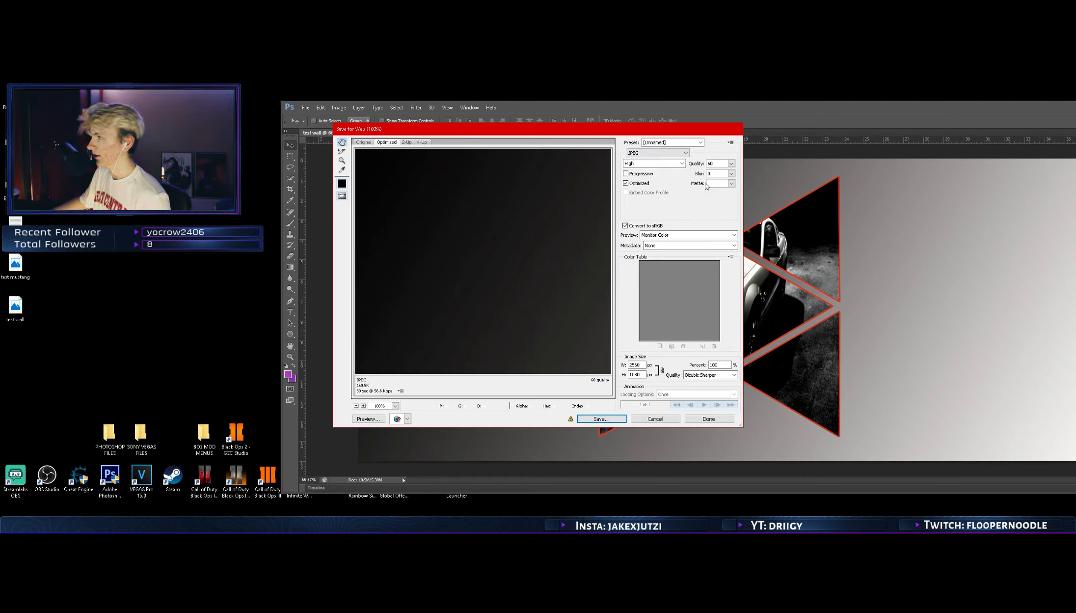
click(733, 184)
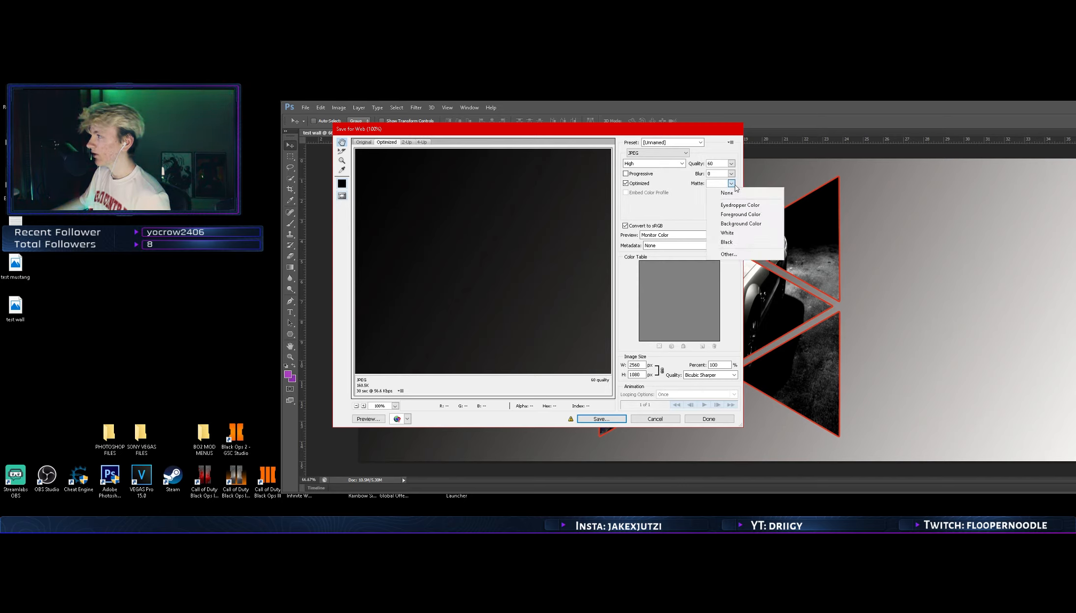
click(733, 184)
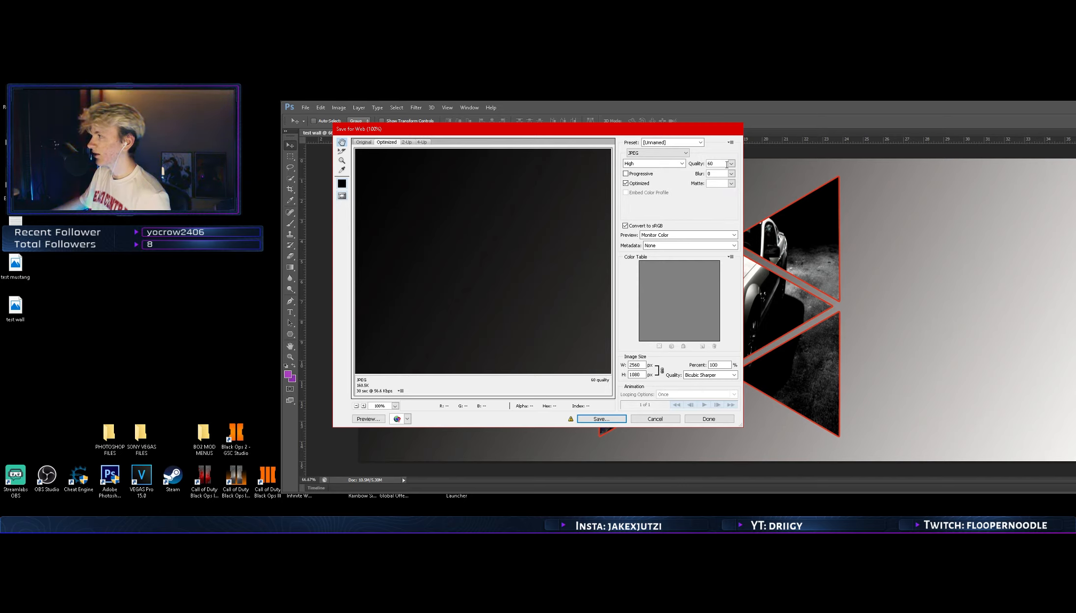
drag(559, 239, 334, 276)
drag(560, 361, 448, 197)
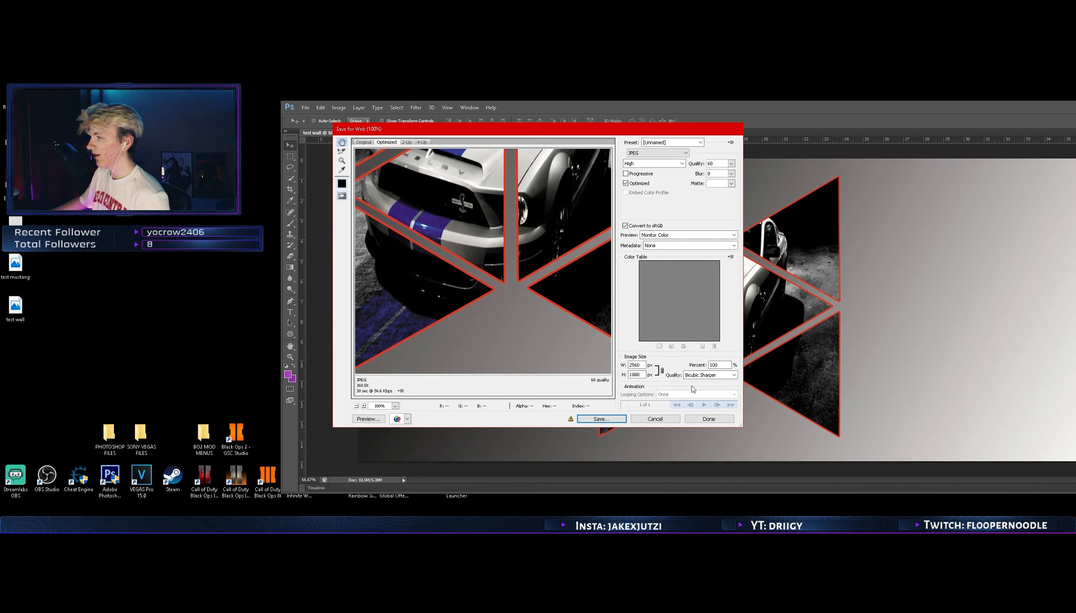
Keep the Monitor Color preview and Bicubic Sharper resampling, and save the optimized JPEG to the desktop as test-wall
click(731, 234)
click(656, 231)
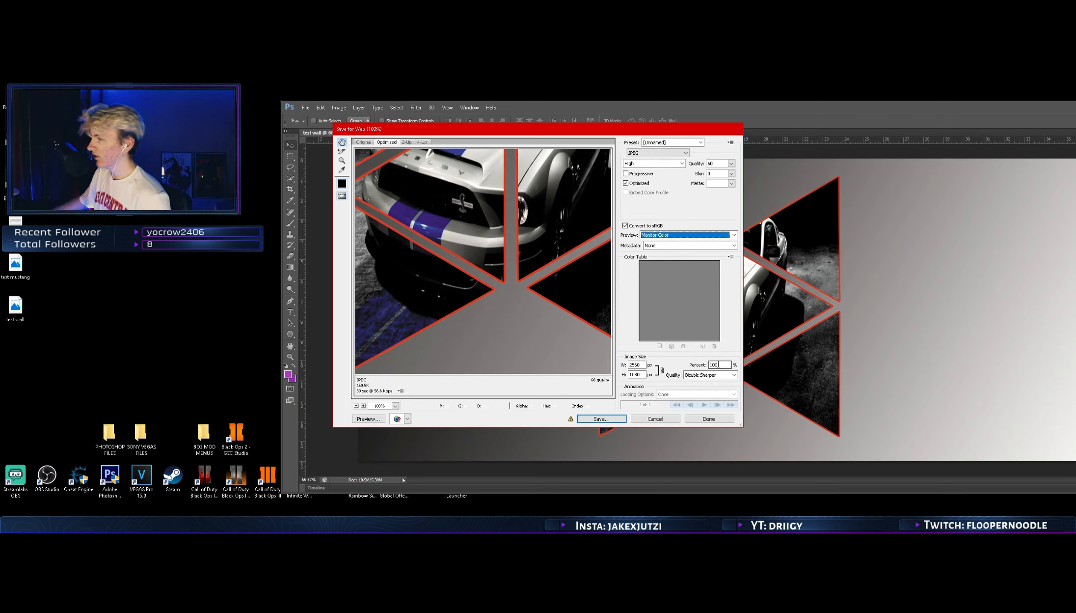
click(733, 374)
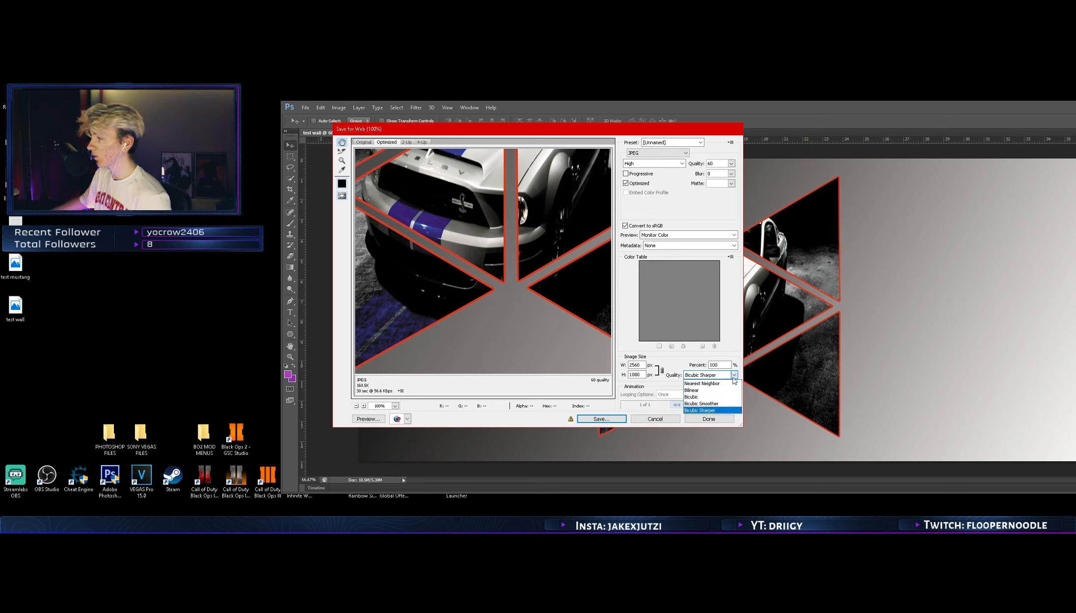
click(721, 411)
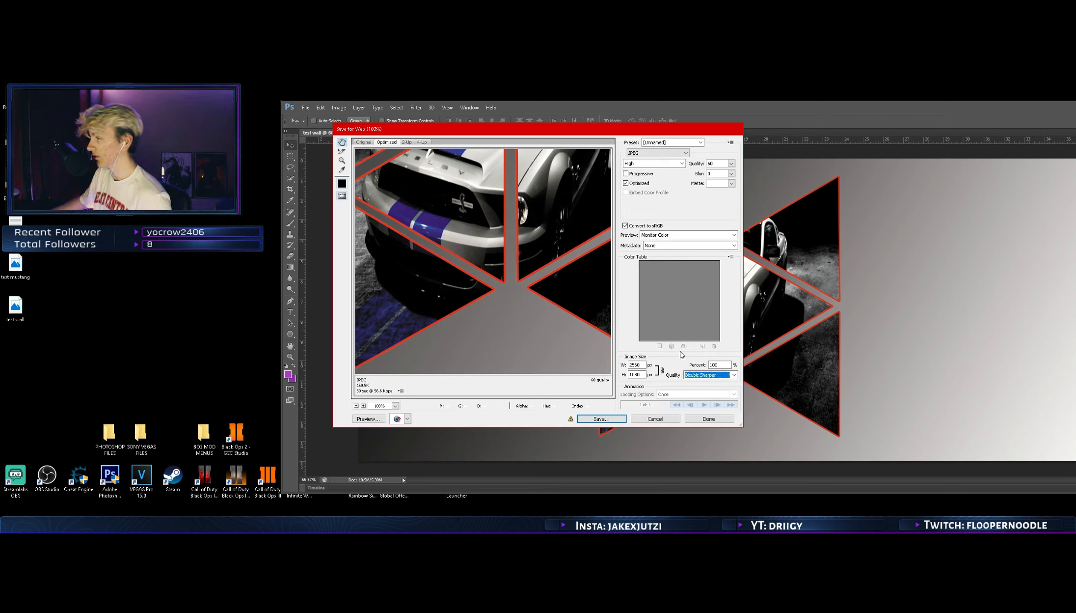
click(601, 419)
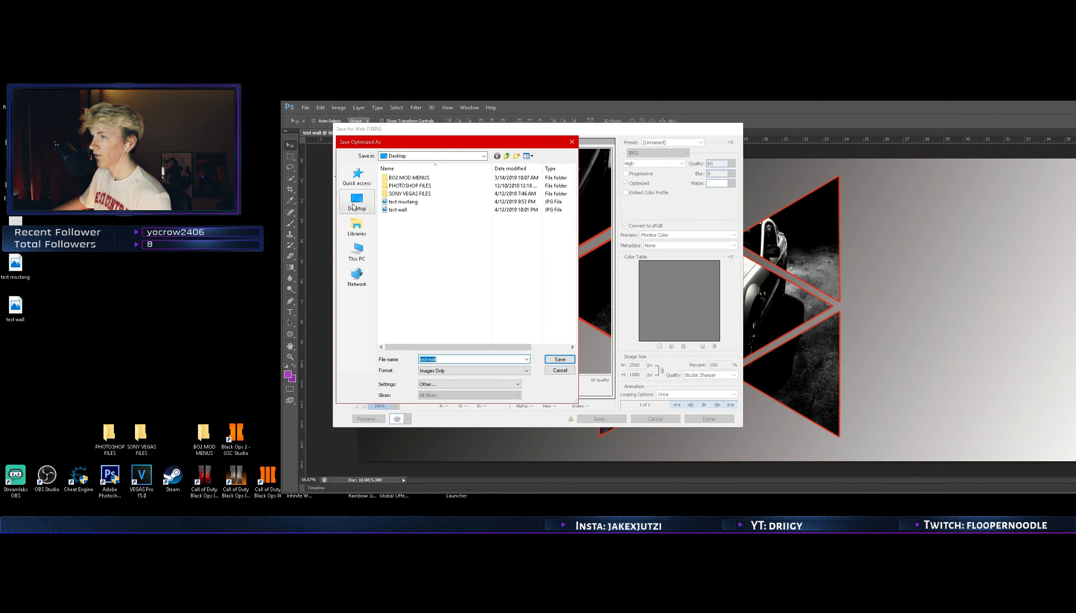
click(560, 359)
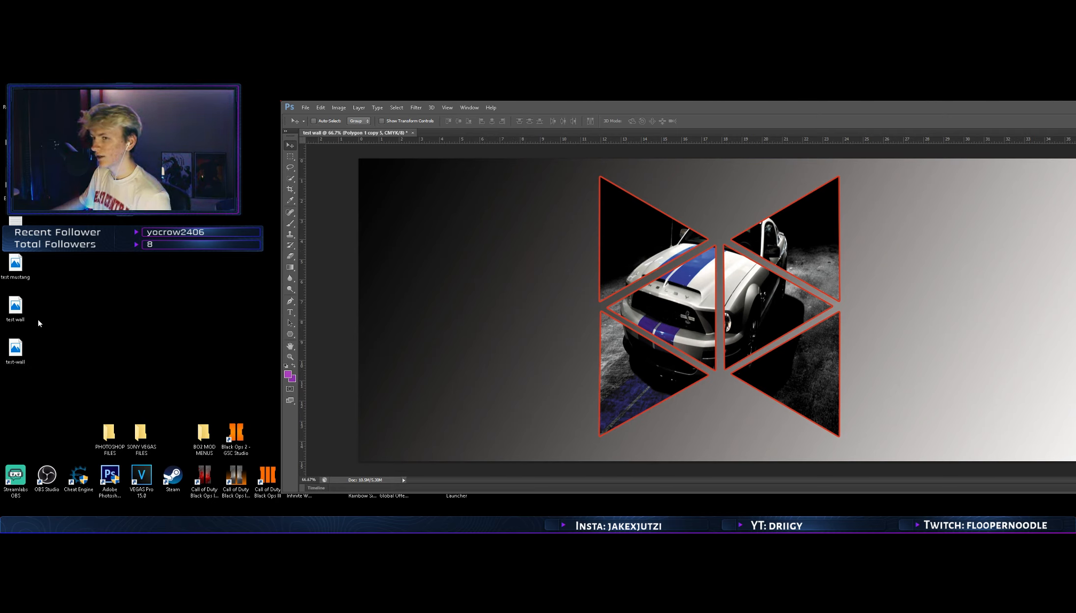
Place the test-wall file beside test wall on the desktop, compare both images side by side in the viewer, and close them
drag(15, 349, 83, 305)
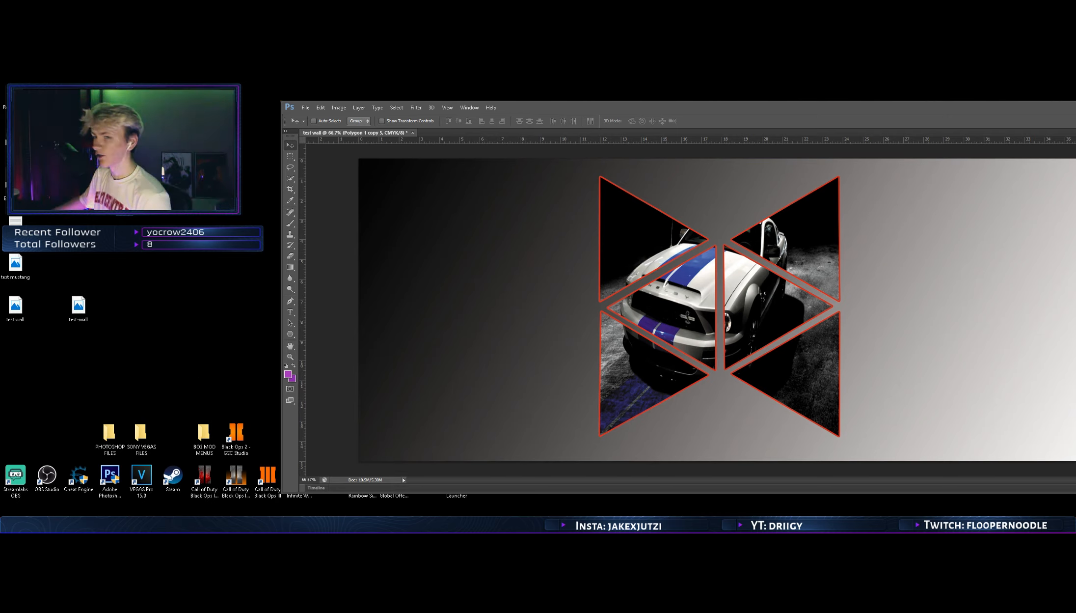
double_click(79, 306)
drag(610, 131, 799, 105)
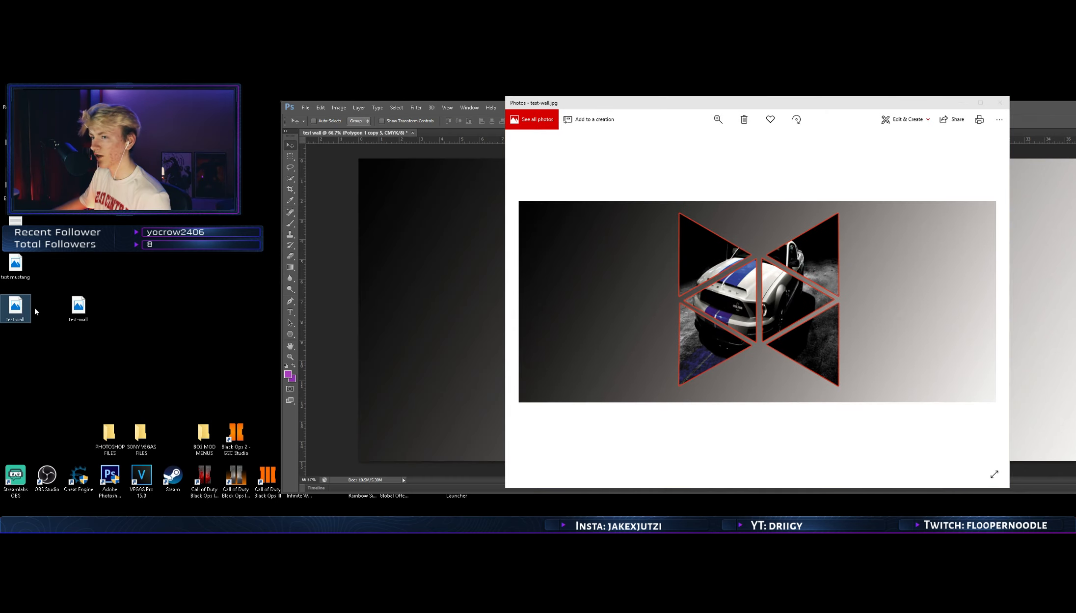
drag(0, 122, 265, 143)
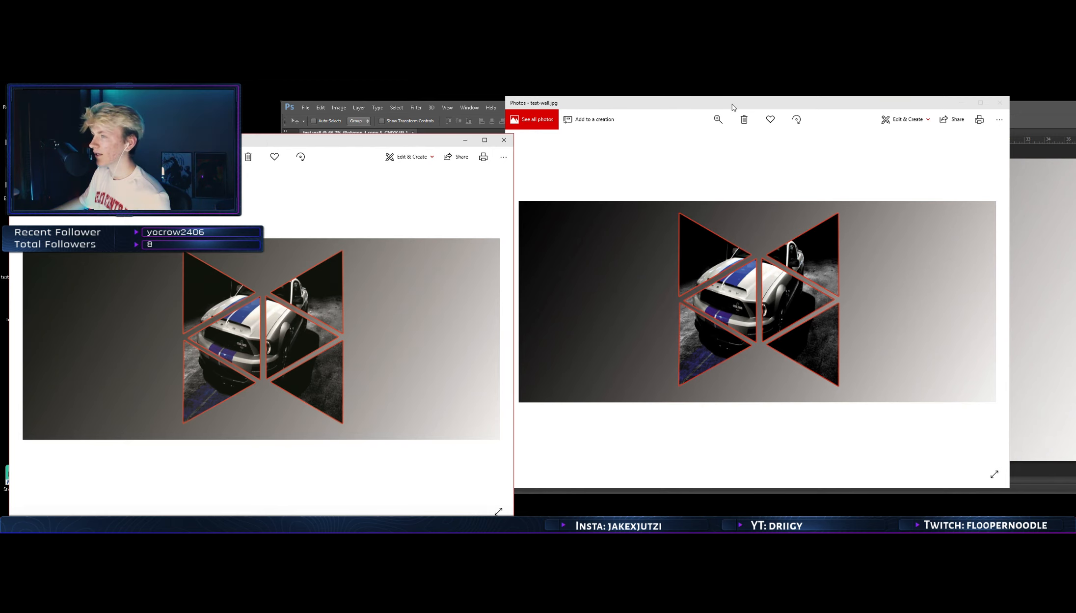
drag(733, 107, 825, 130)
drag(372, 136, 460, 121)
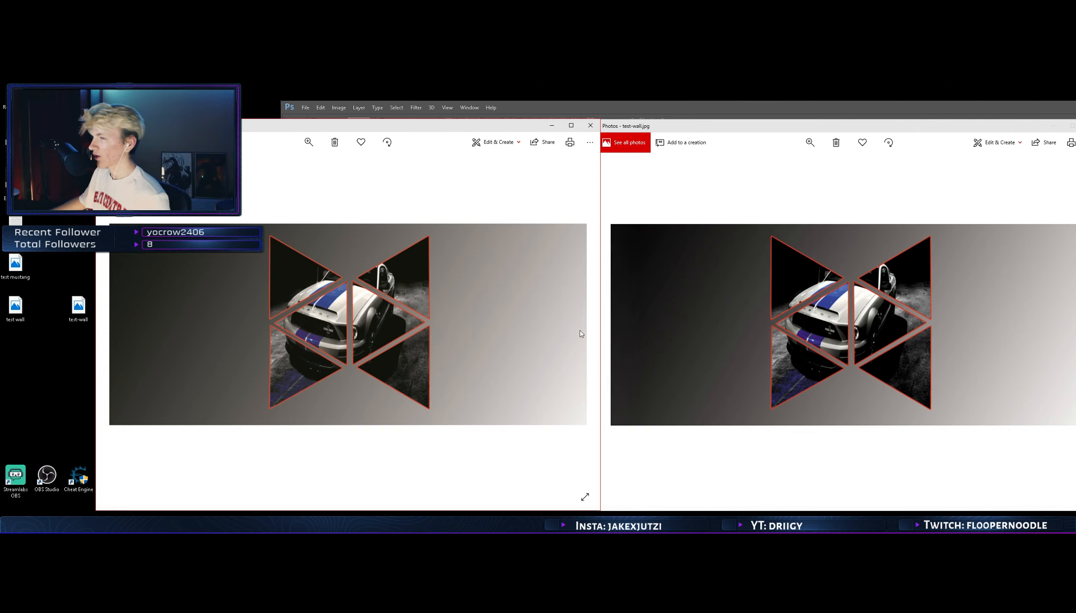
click(591, 125)
click(896, 120)
Exit Photoshop, closing the wallpaper document and answering the closing prompt
drag(935, 112, 732, 104)
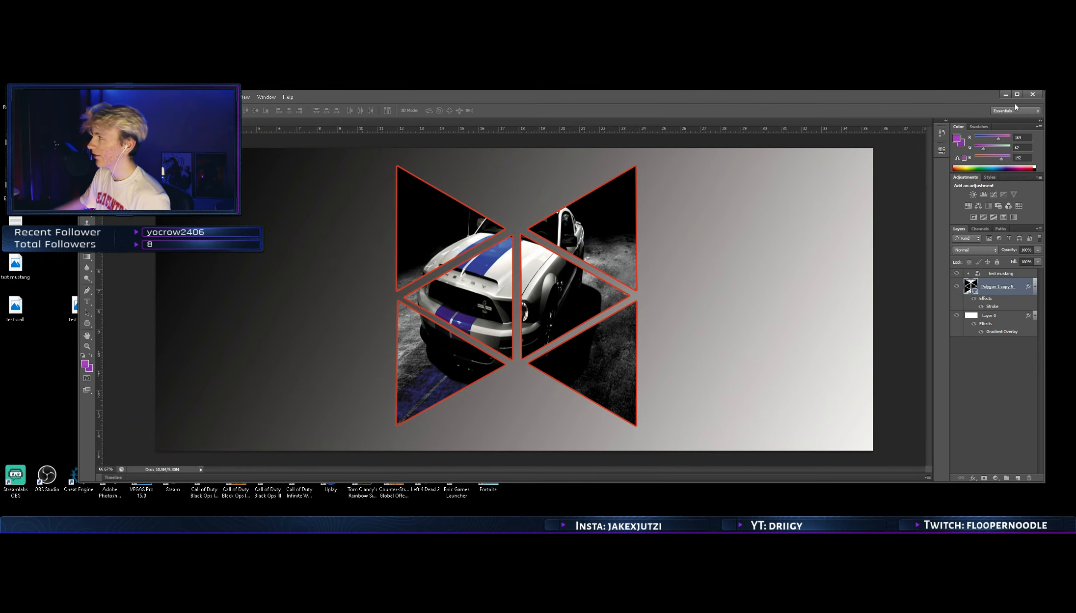
click(1033, 94)
click(569, 245)
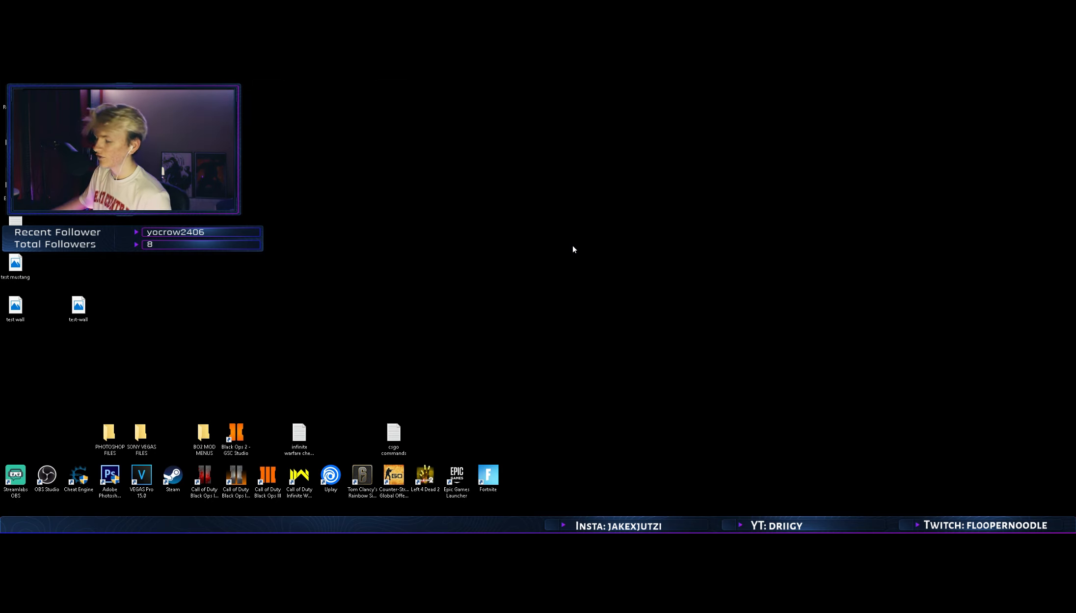
right_click(573, 247)
click(594, 274)
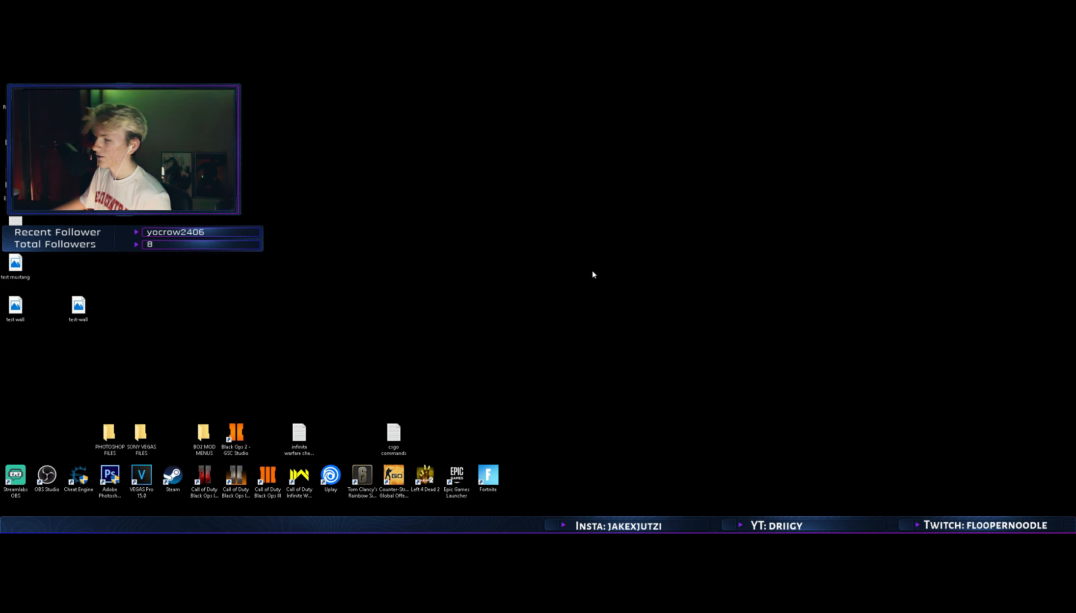